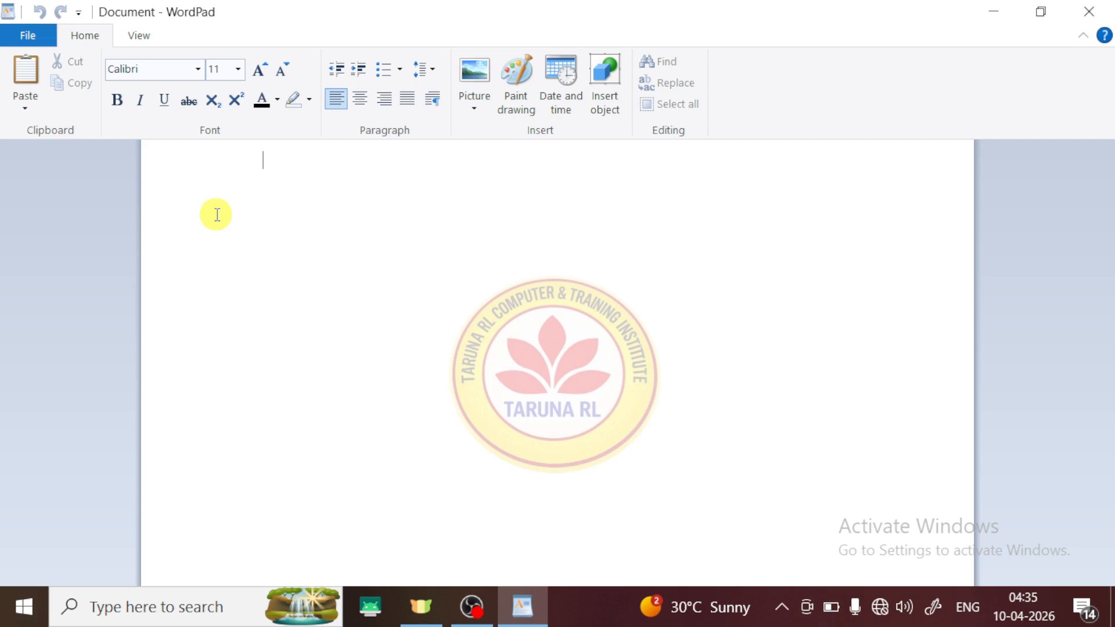
pyautogui.click(29, 27)
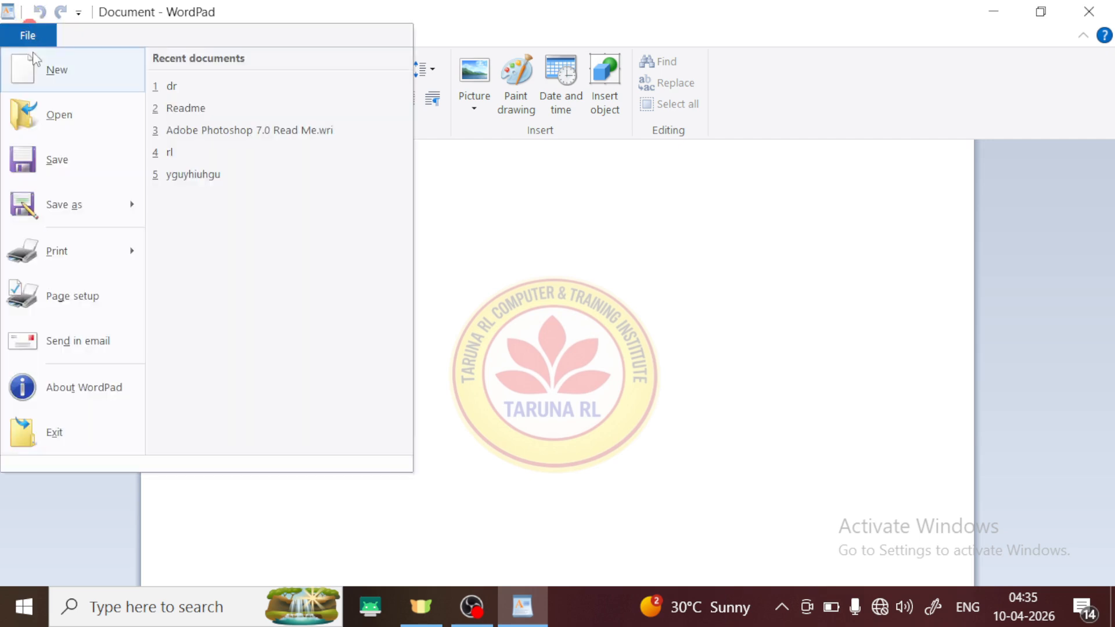
pyautogui.moveTo(61, 204)
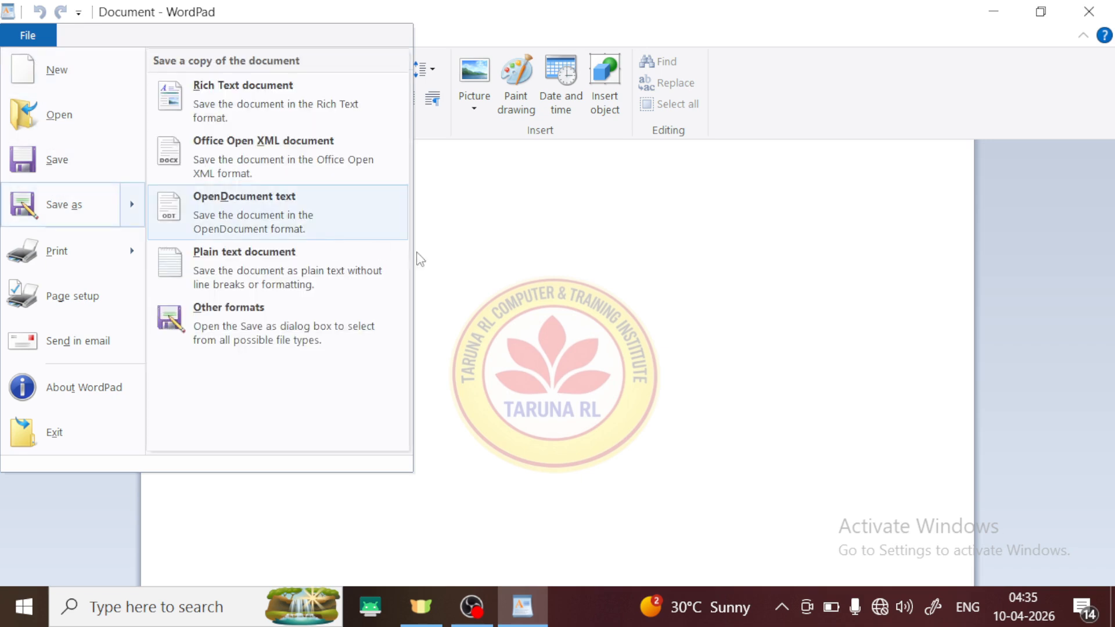
pyautogui.click(478, 254)
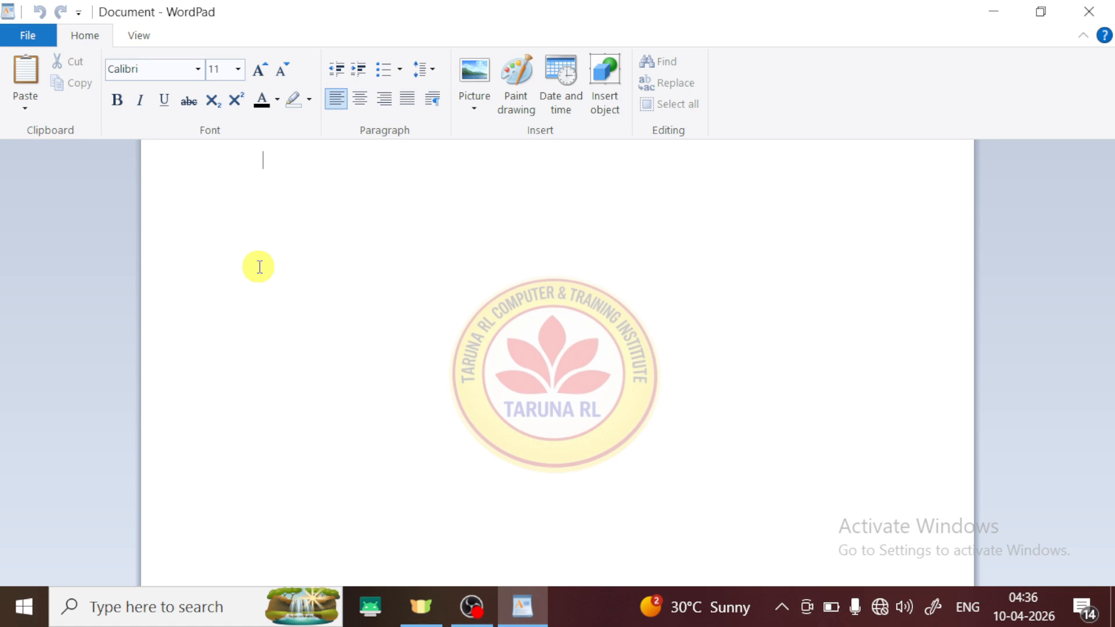
# Enter the sample text "fgfyfuyfuyfy" and try to open the recent document dr
pyautogui.write('fgfyfuyfuyfy')
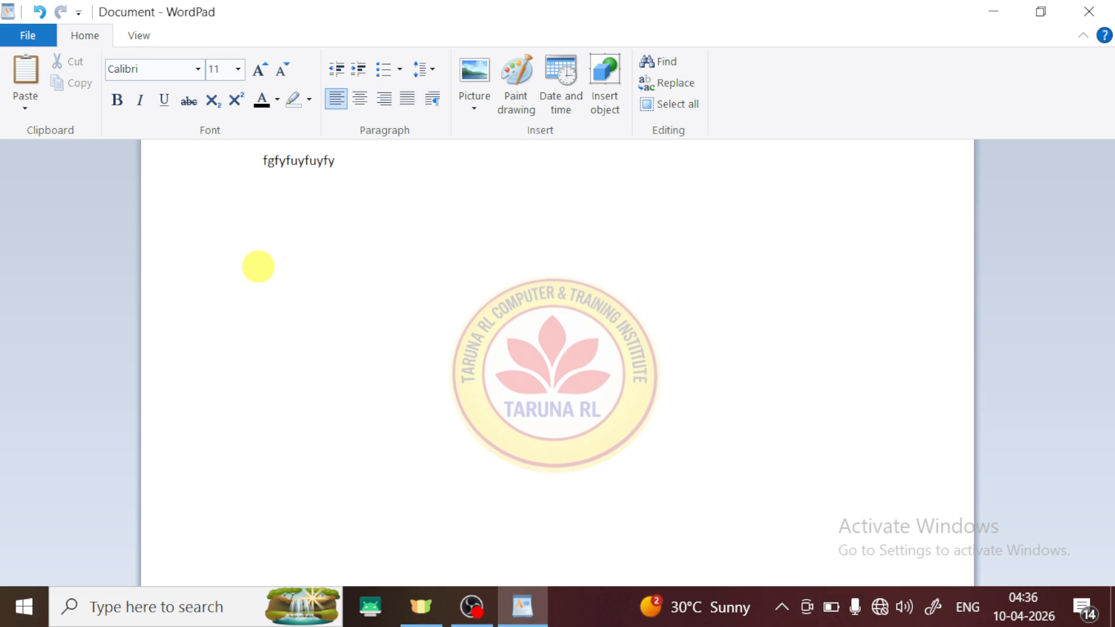
pyautogui.click(36, 41)
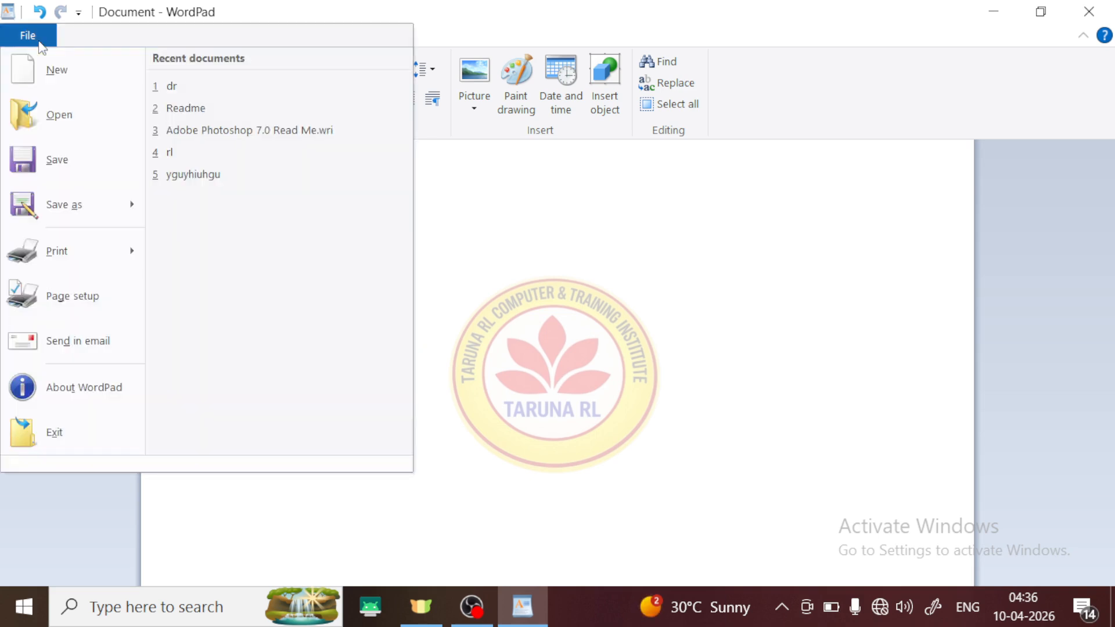
pyautogui.click(176, 91)
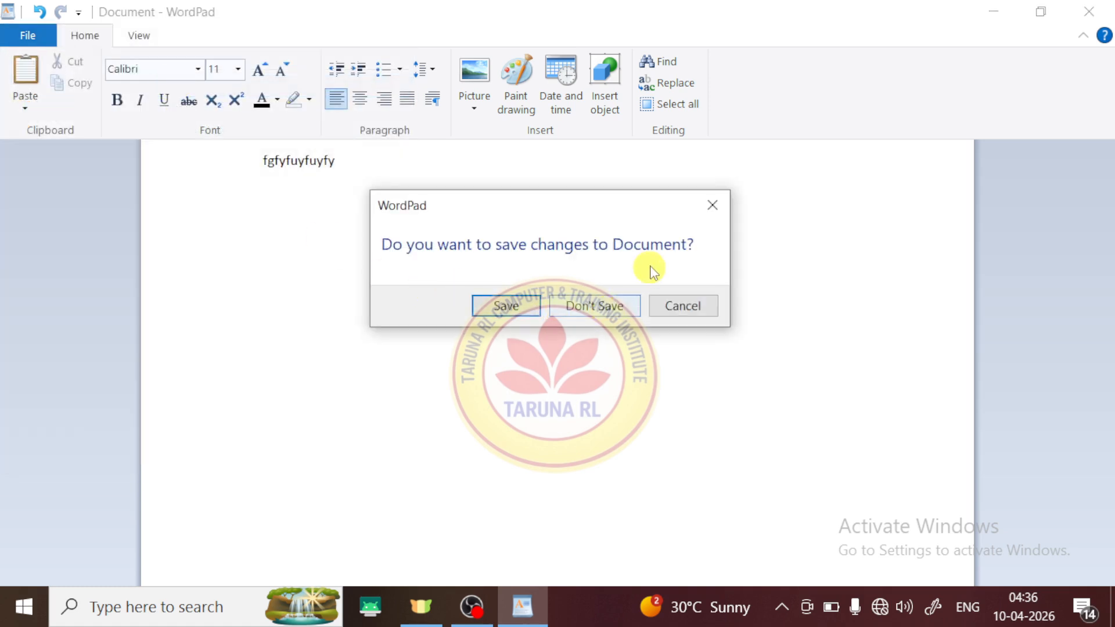
pyautogui.click(713, 205)
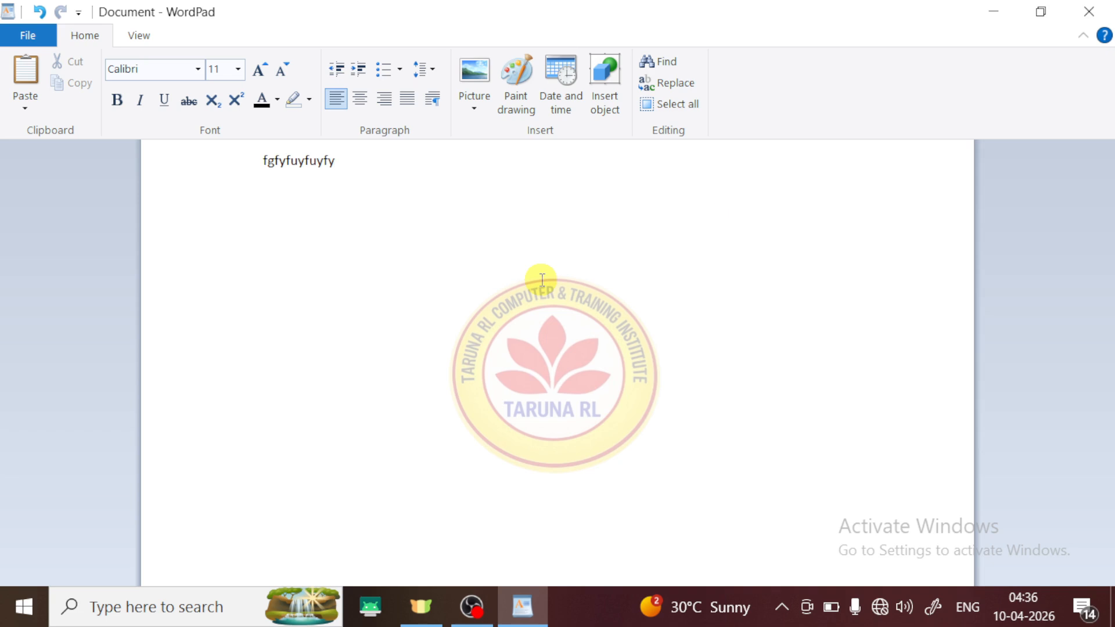
# Start a new blank document without saving the changes to the current one
pyautogui.hotkey('ctrl', 'n')
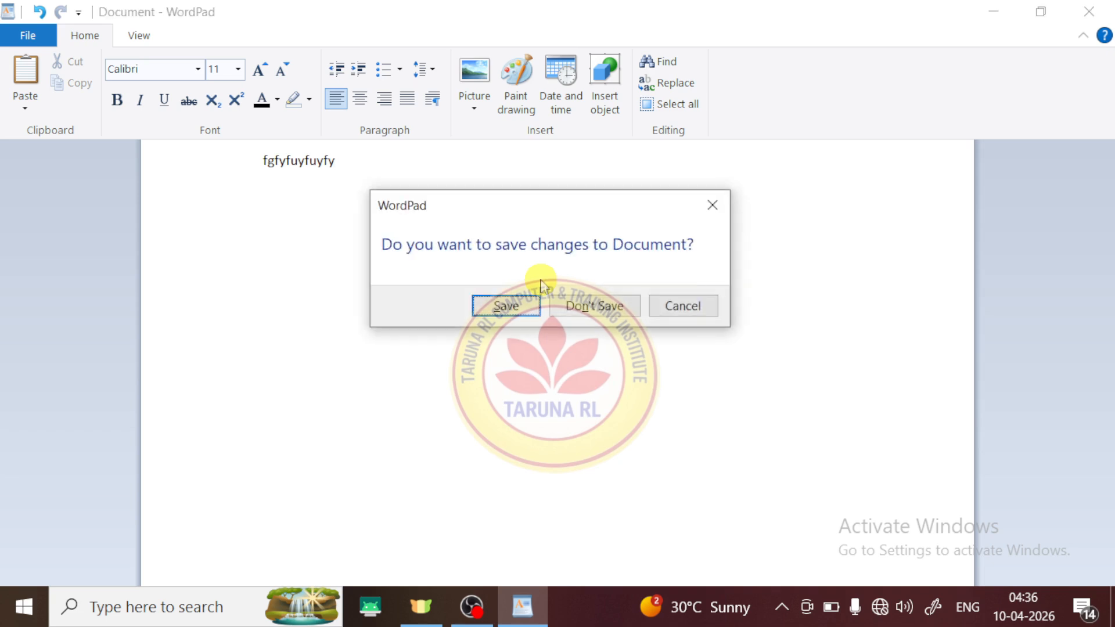
pyautogui.click(586, 309)
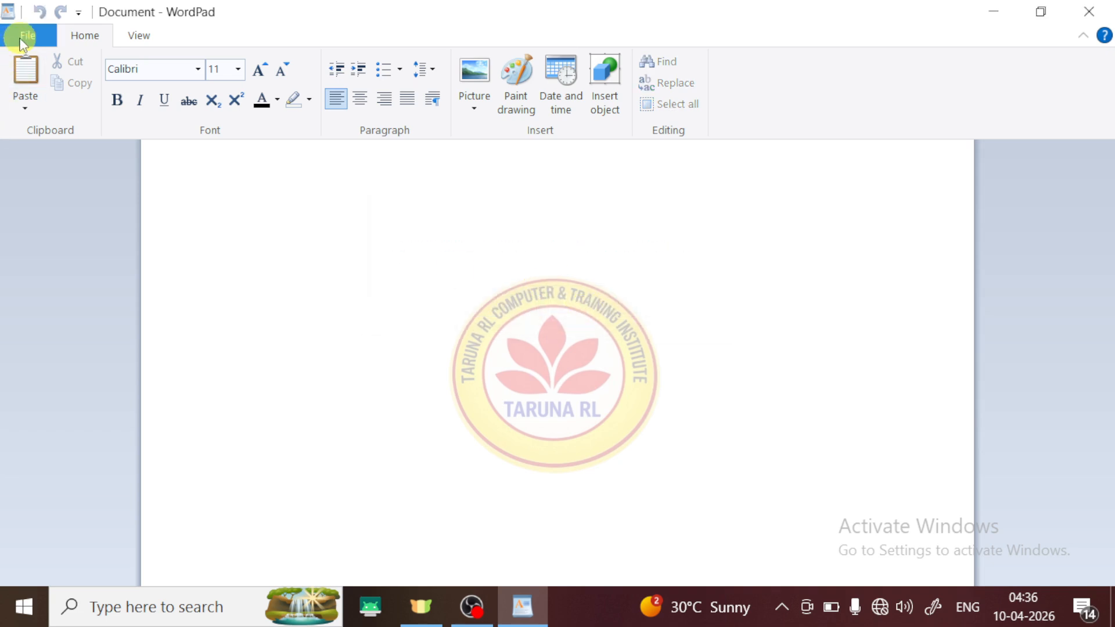
# Open the recent document rl, followed by the recent document yguyhiuhgu
pyautogui.click(21, 35)
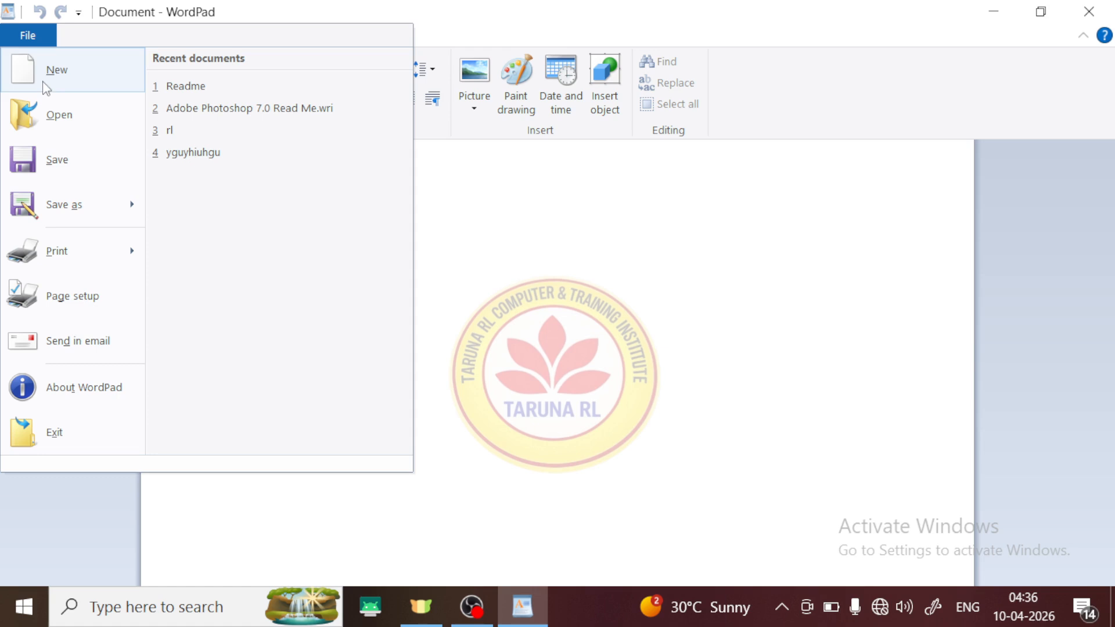
pyautogui.click(200, 130)
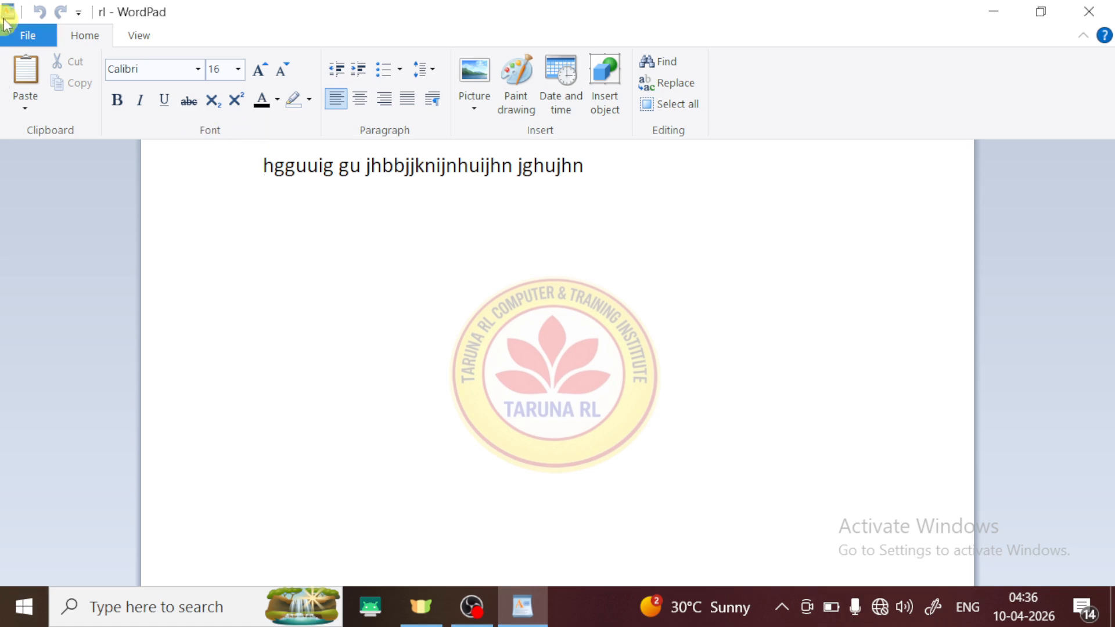
pyautogui.click(21, 35)
pyautogui.click(205, 154)
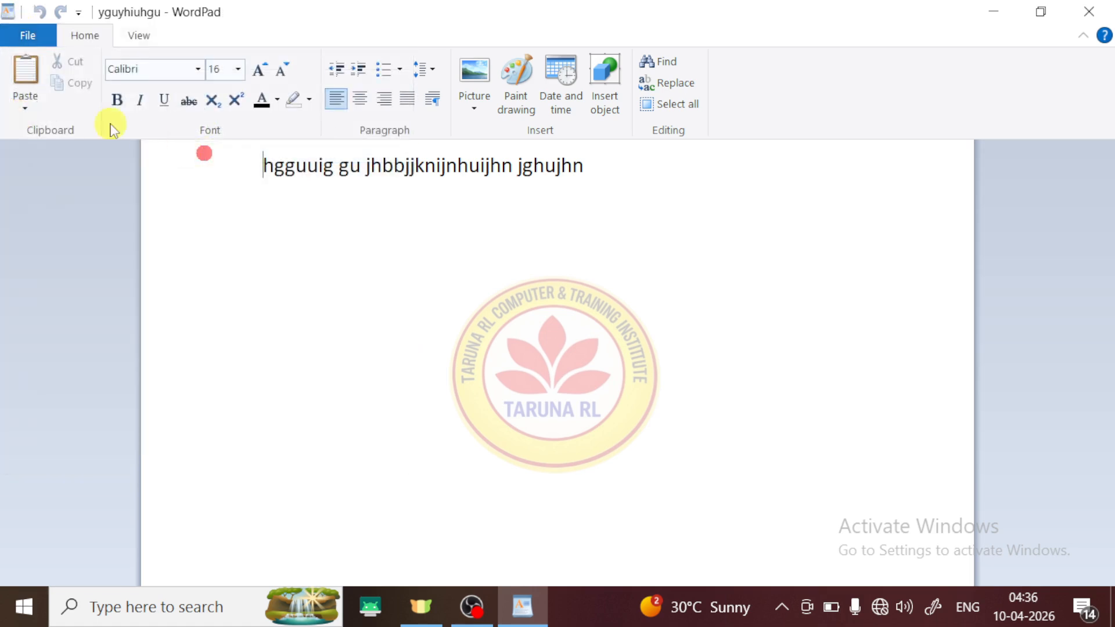
# Open the recent document Readme and look through its opening pages
pyautogui.click(24, 35)
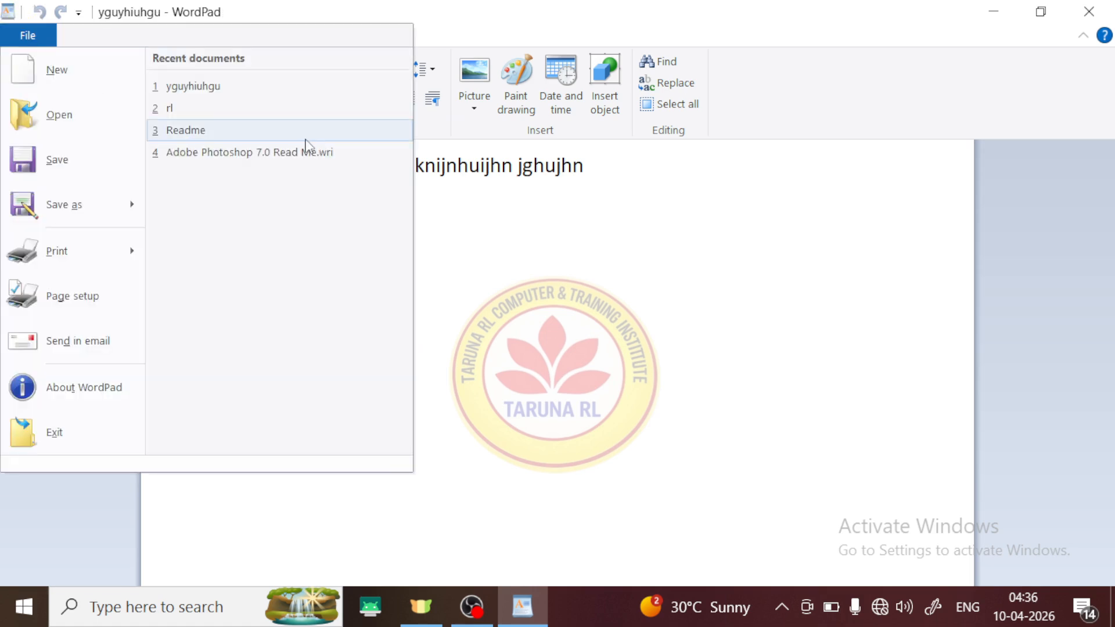
pyautogui.click(264, 133)
pyautogui.scroll(-20, 361, 287)
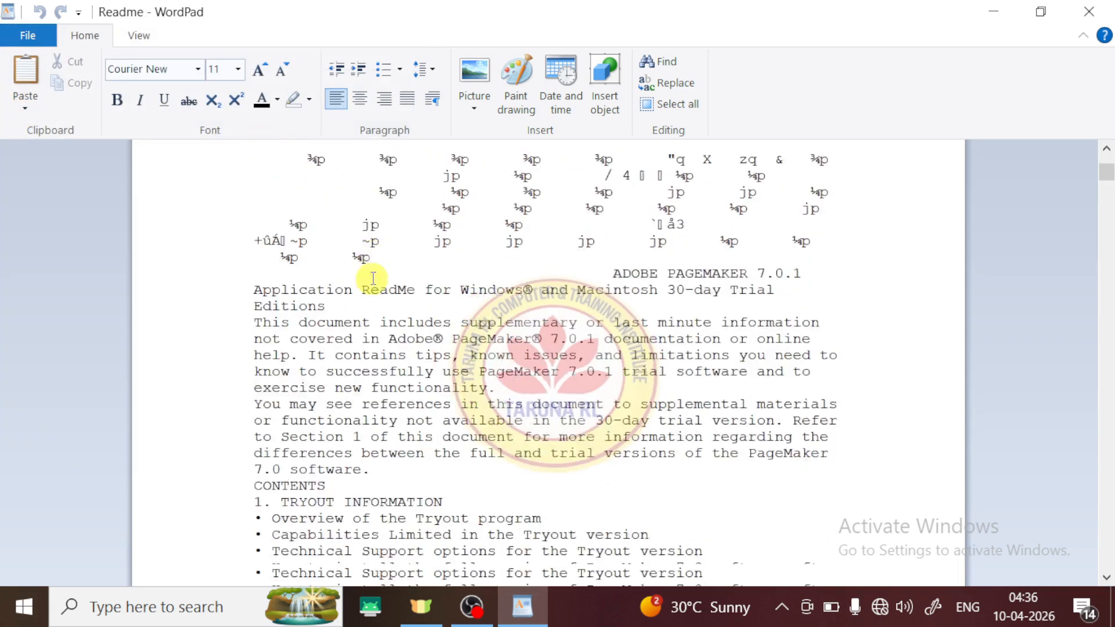
# Insert the sample paragraphs starting "Video provides a powerful way to help you prove your point." at the very beginning of the document
pyautogui.scroll(12, 379, 272)
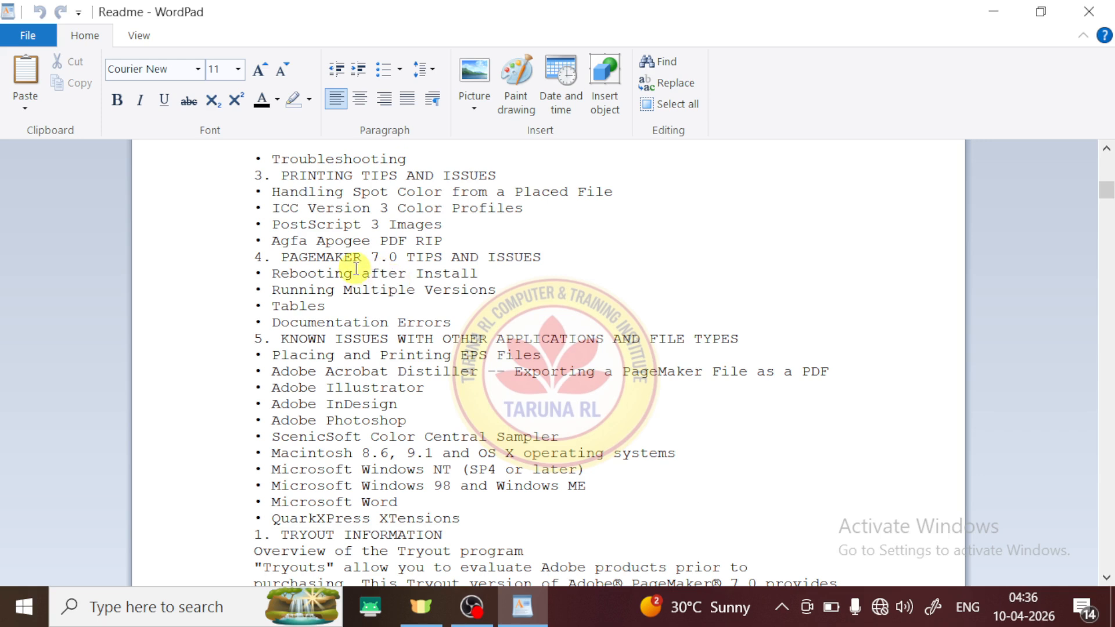
pyautogui.hotkey('ctrl', 'Home')
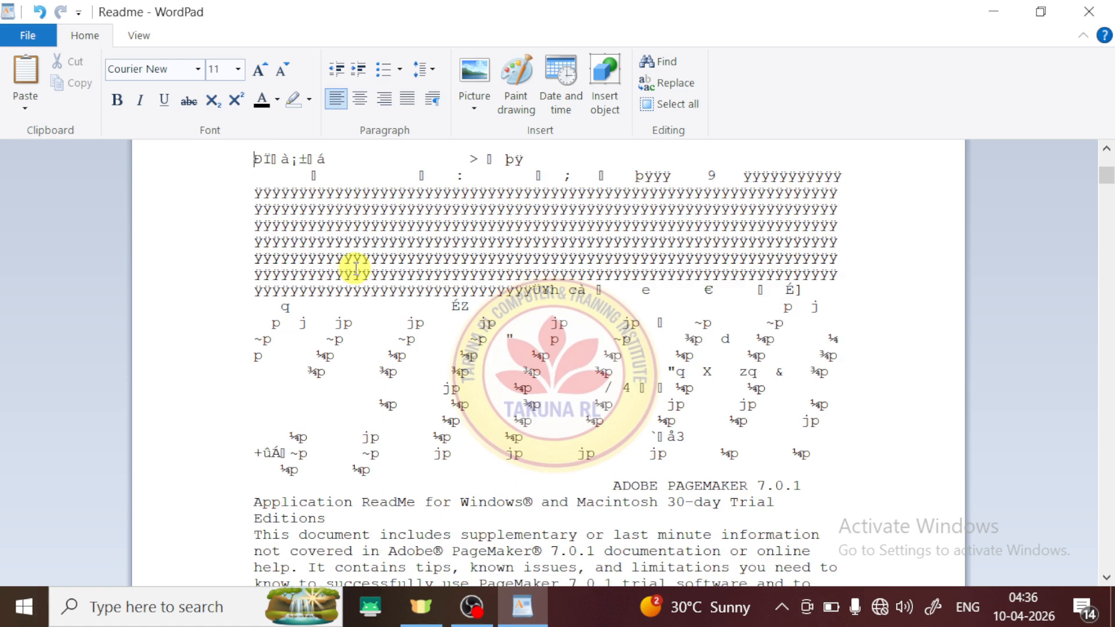
pyautogui.write('Video provides a powerful way to help you prove your point. When you click Online Video, you can paste in the embed code for the video you want to add. You can also type a keyword to search online for the video that best fits your document. To make your document look professionally produced, Word provides header, footer, cover page, and text box designs that complement each other. For example, you can add a matching cover page, header, and sidebar. Click Insert and then choose the elements you want from the different galleries. Themes and styles also help keep your document coordinated. When you click Design and choose a new Theme, the pictures, charts, and SmartArt graphics change to match your new theme. When you apply styles, your headings change to match the new theme. Save time in Word with new buttons that show up where you need them. To change the way a picture fits in your document, click it and a button for layout options appears next to it. When you work on a table, click where you want to add a row or a column, and then click the plus sign. Reading is easier, too, in the new Reading view. You can collapse parts of the document and focus on the text you want. If you need to stop reading before you reach the end, Word remembers where you left off - even on another device.')
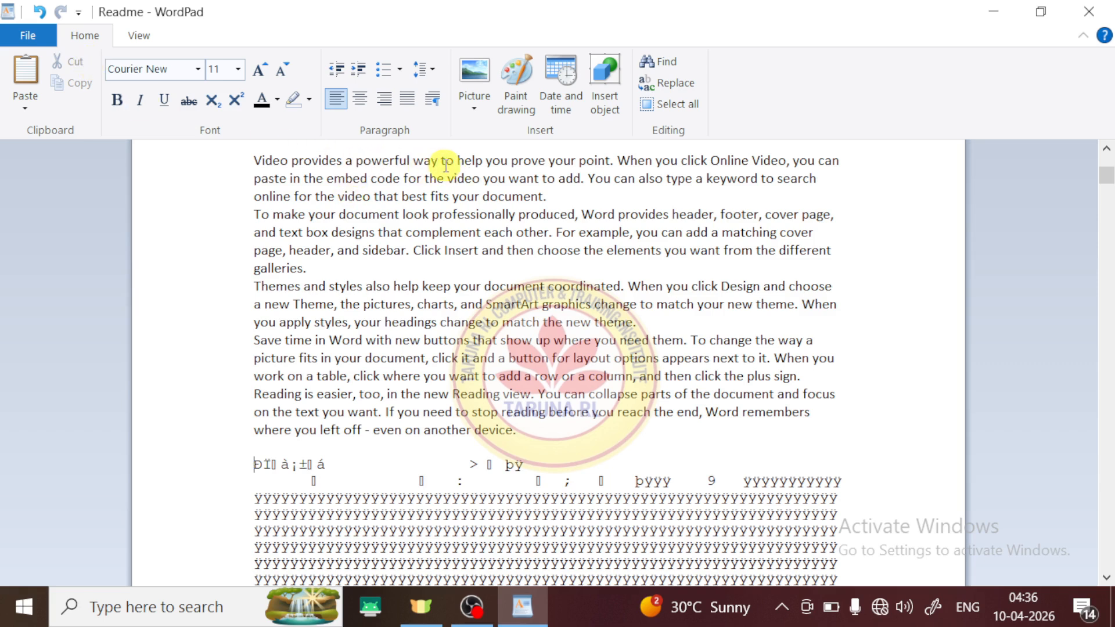
# Move the opening words "Video provides a powerful way" to the end of the first paragraph, after "fits your document."
pyautogui.moveTo(439, 162); pyautogui.dragTo(265, 168)
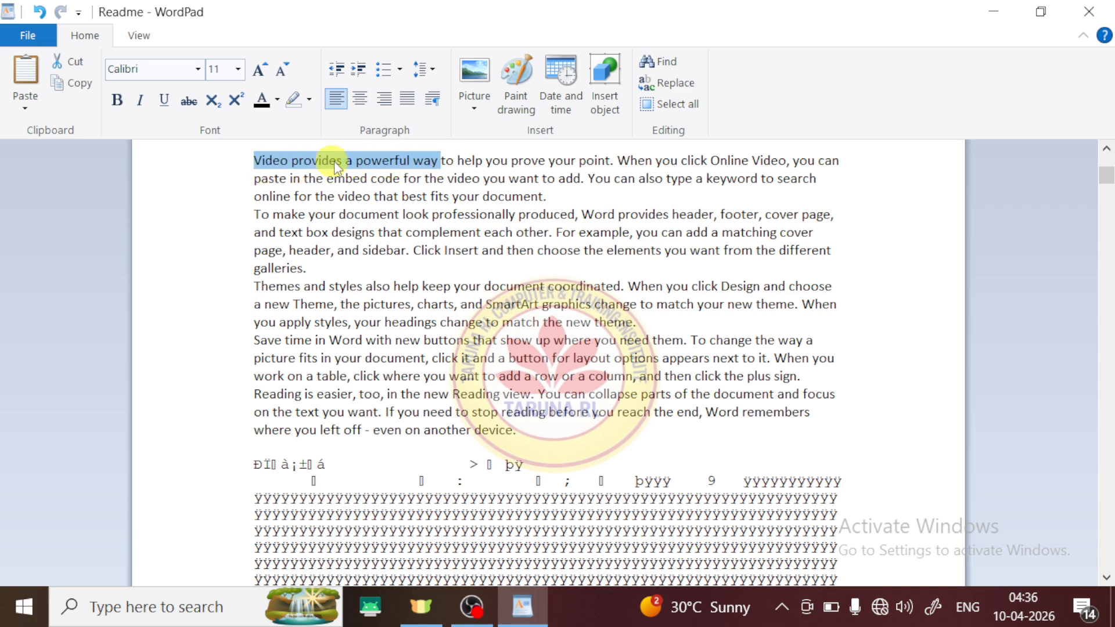
pyautogui.click(74, 73)
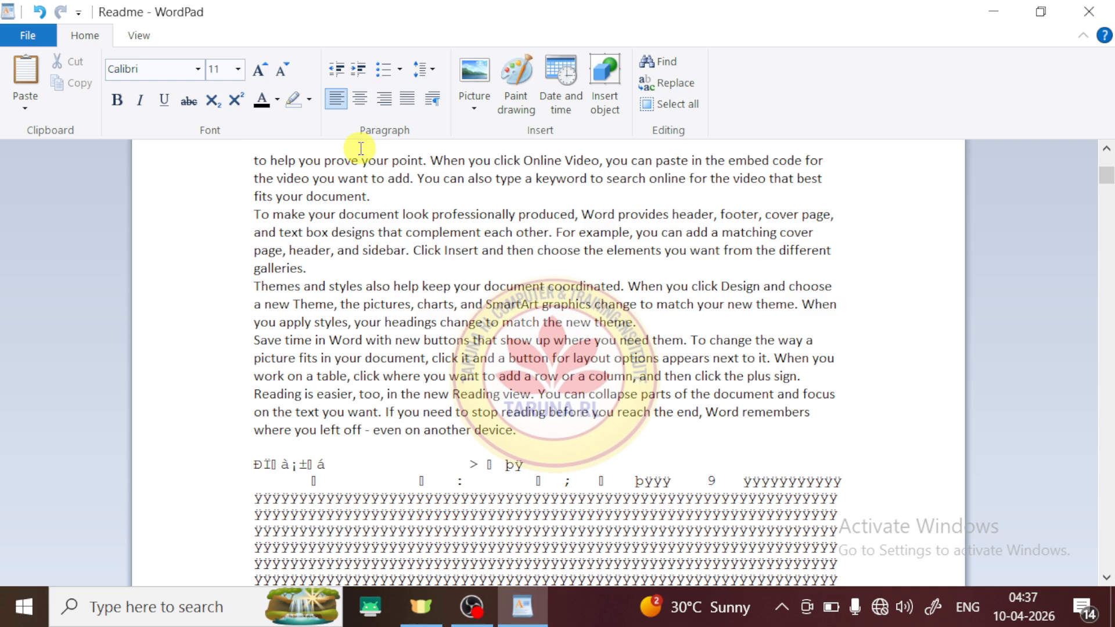
pyautogui.click(379, 198)
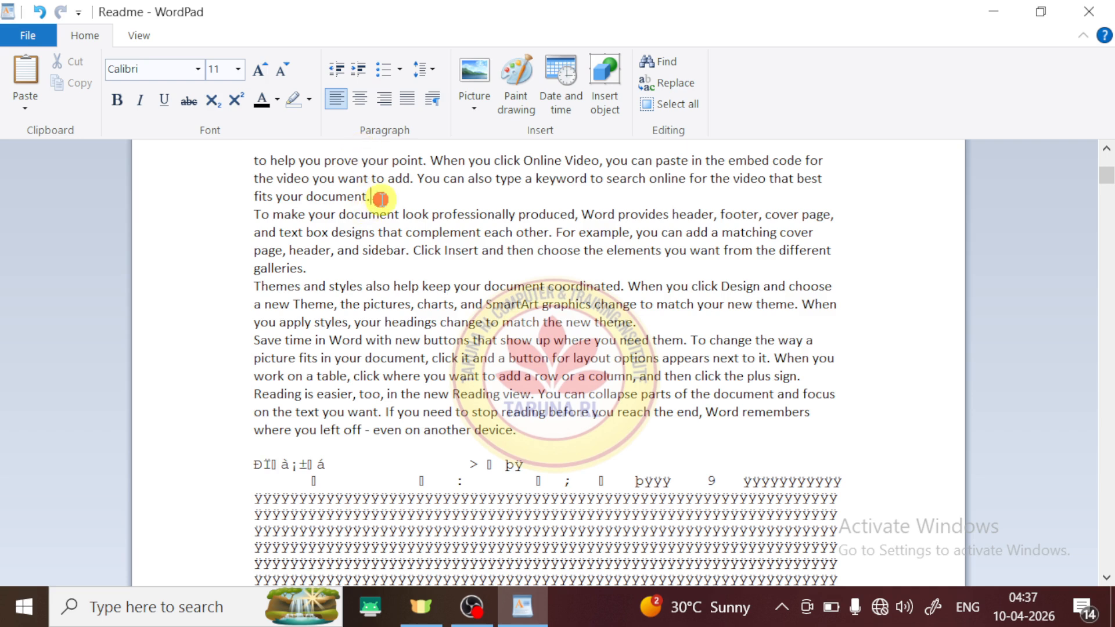
pyautogui.click(25, 75)
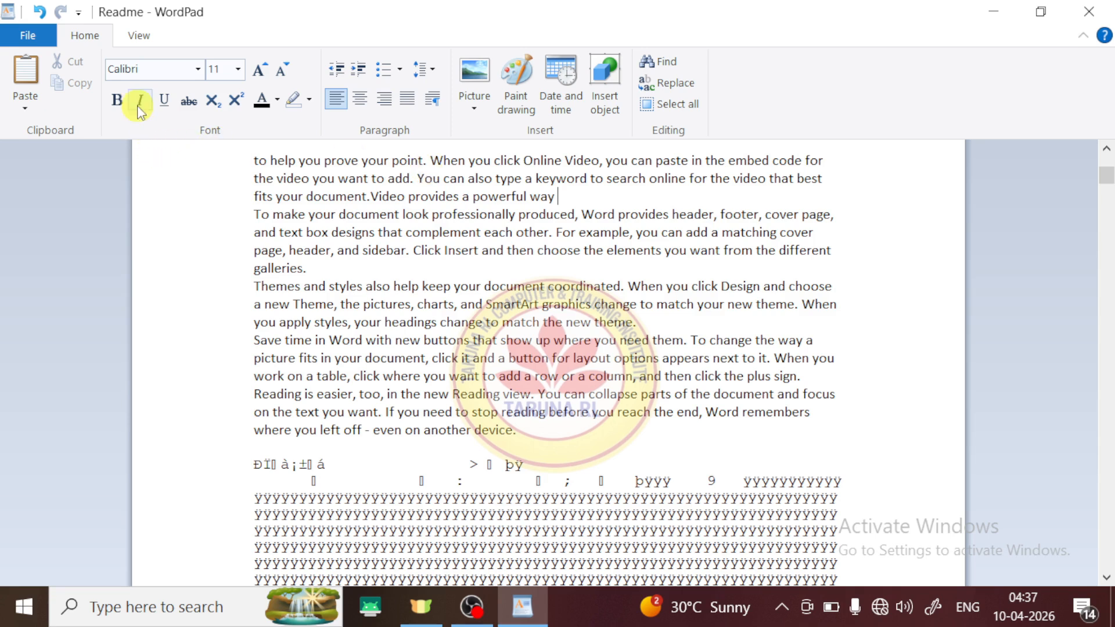
# Copy "To make your document look" from the second paragraph and paste it three times after "galleries." at that paragraph's end
pyautogui.moveTo(432, 215); pyautogui.dragTo(266, 215)
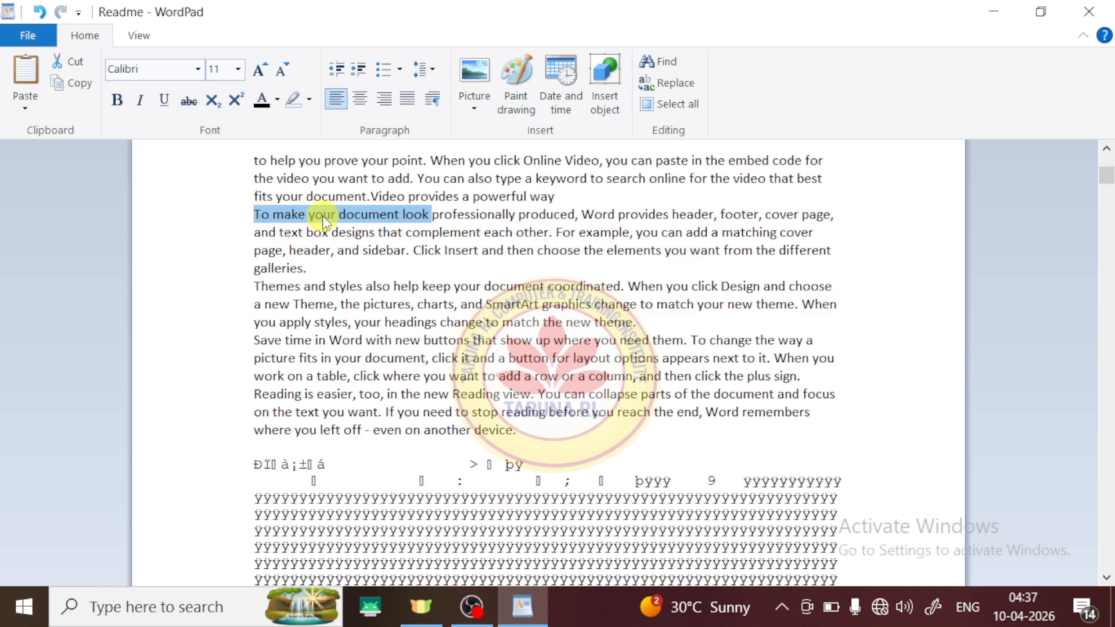
pyautogui.click(68, 89)
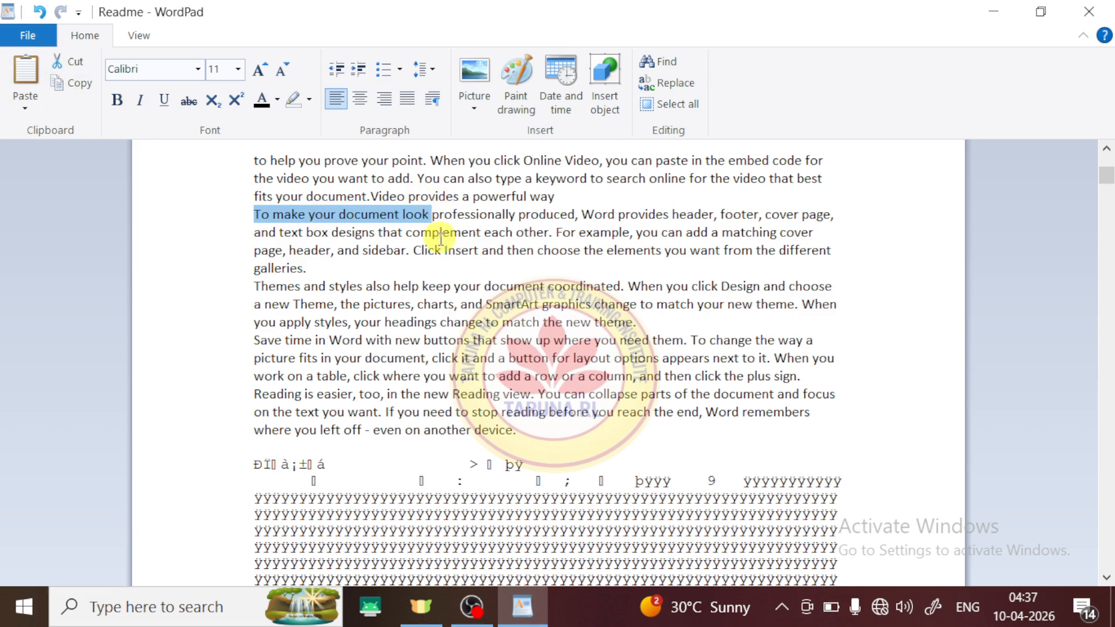
pyautogui.click(306, 268)
pyautogui.click(25, 83)
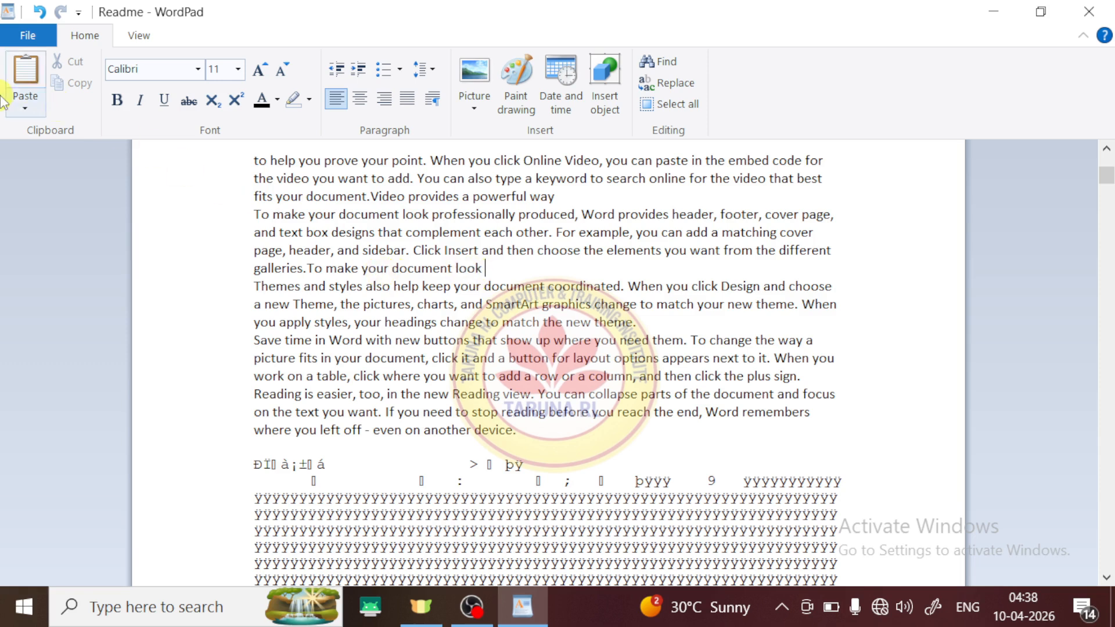
pyautogui.click(25, 92)
pyautogui.click(25, 92)
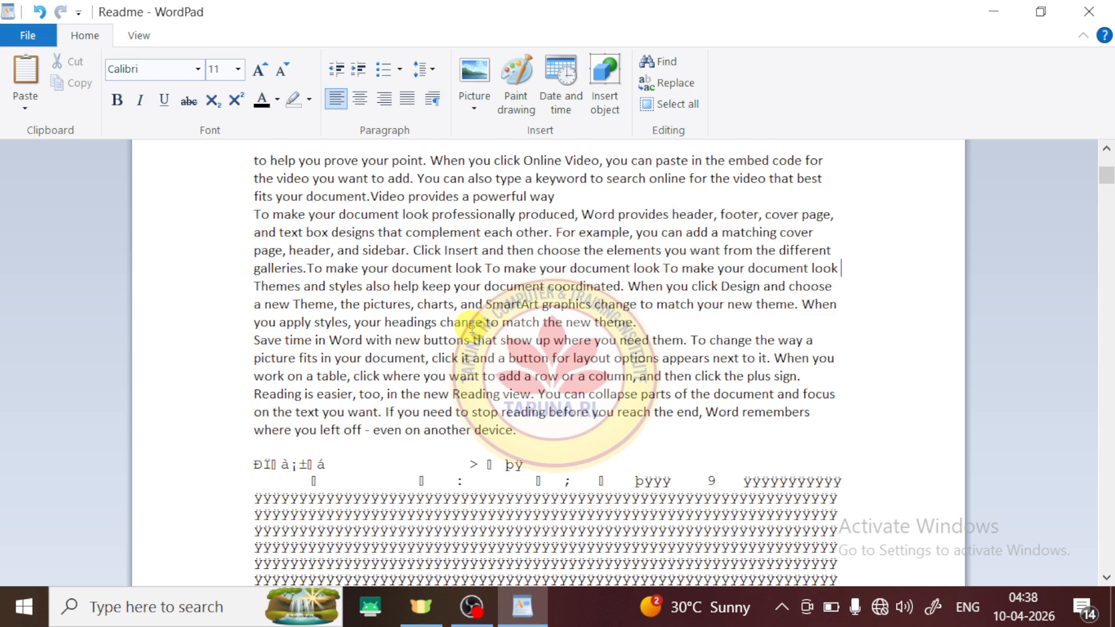
# Set the font of the sample paragraphs from "to help you prove your point" through "even on another device" to Blackadder ITC
pyautogui.click(249, 167)
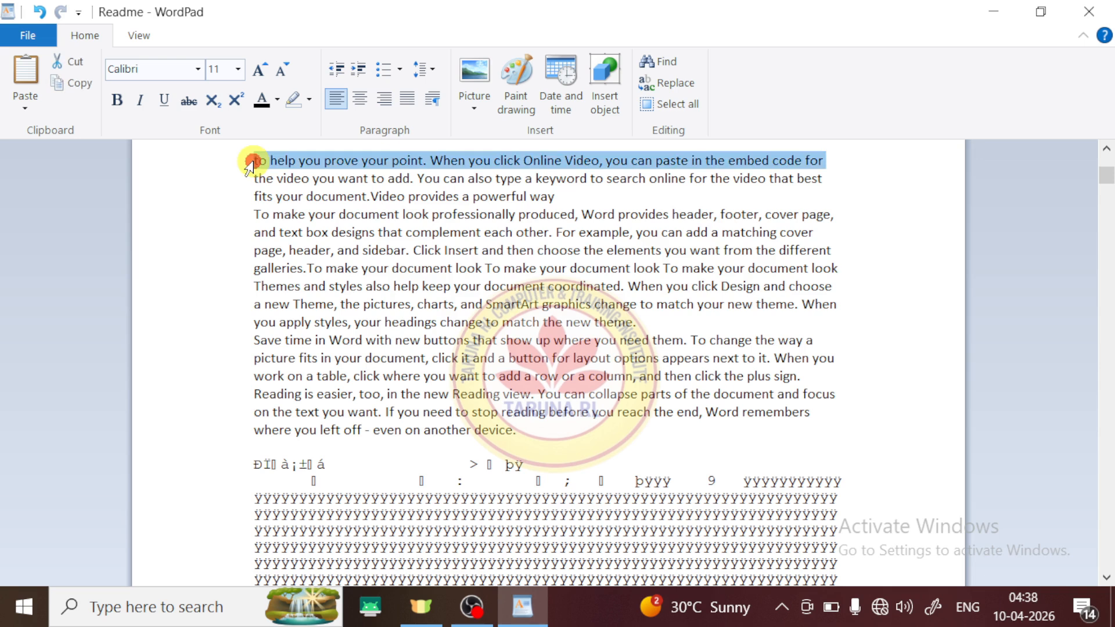
pyautogui.click(233, 196)
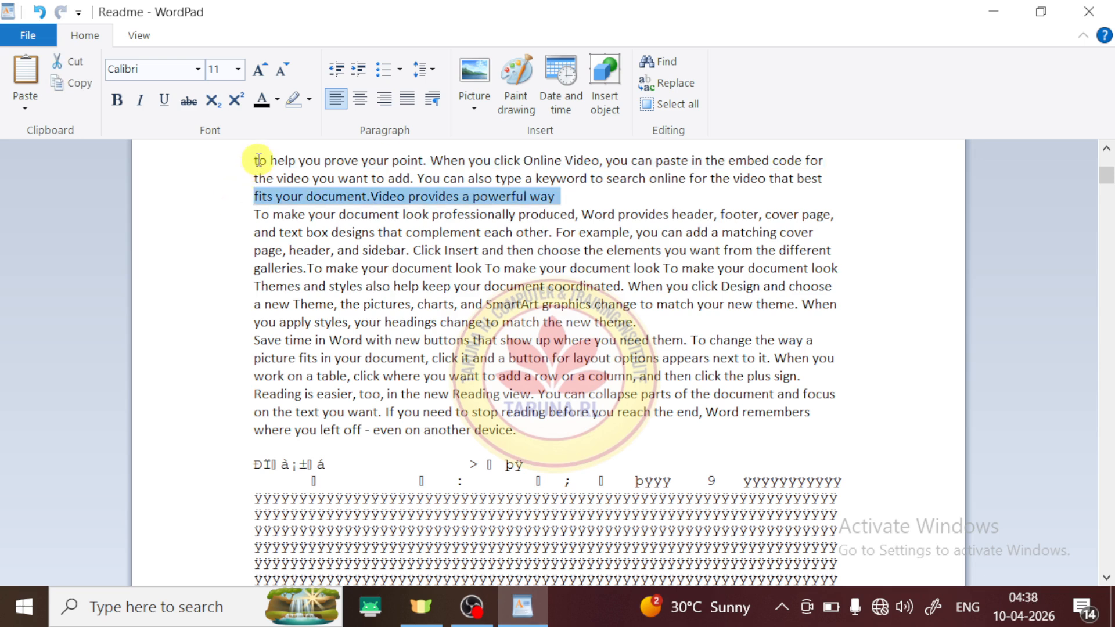
pyautogui.moveTo(256, 160); pyautogui.dragTo(512, 431)
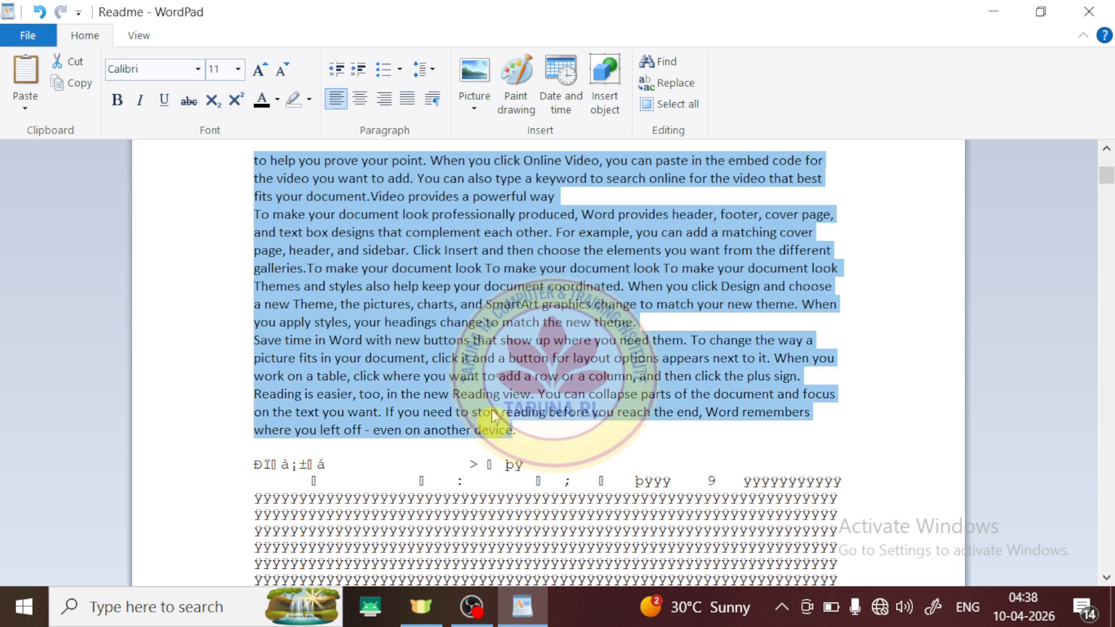
pyautogui.click(198, 69)
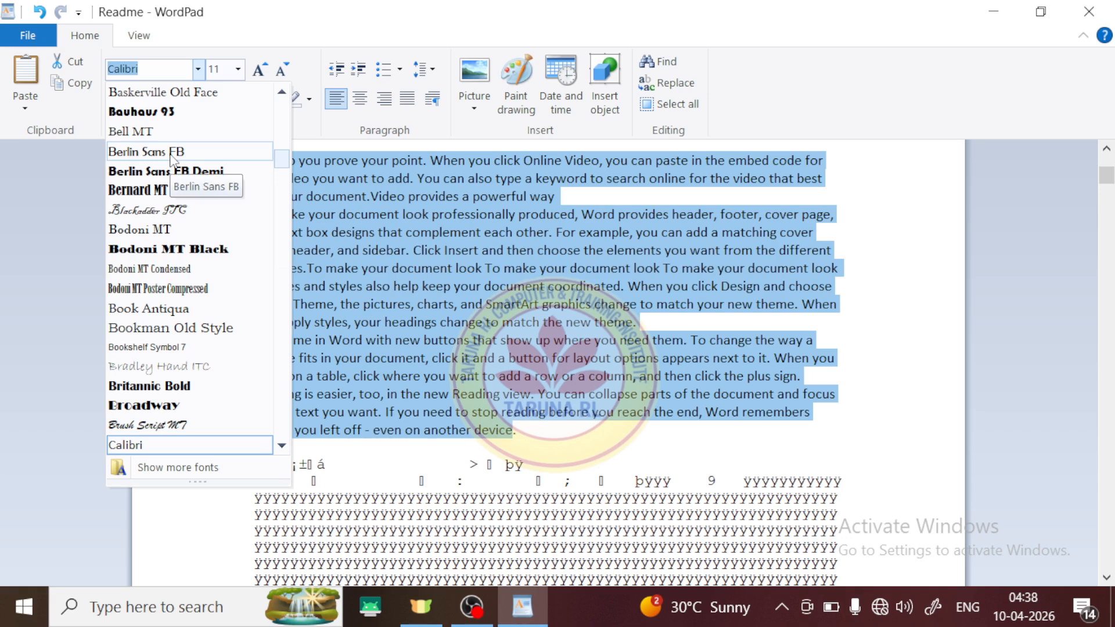
pyautogui.click(167, 212)
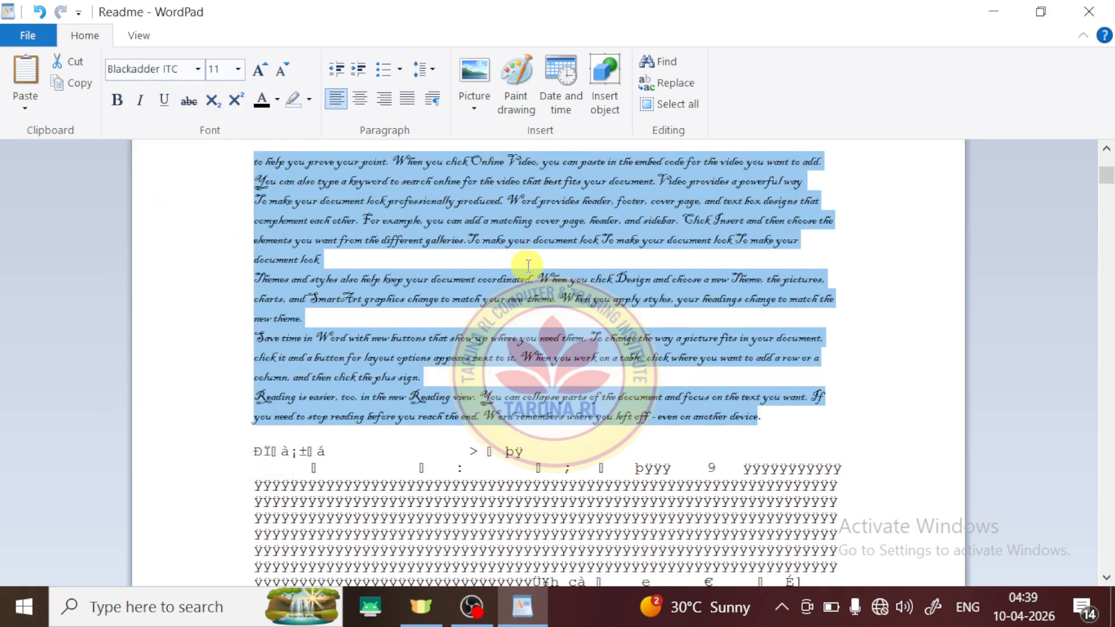
# Examine the selected sample paragraphs in their new font alongside the text above and below them
pyautogui.scroll(-3, 528, 266)
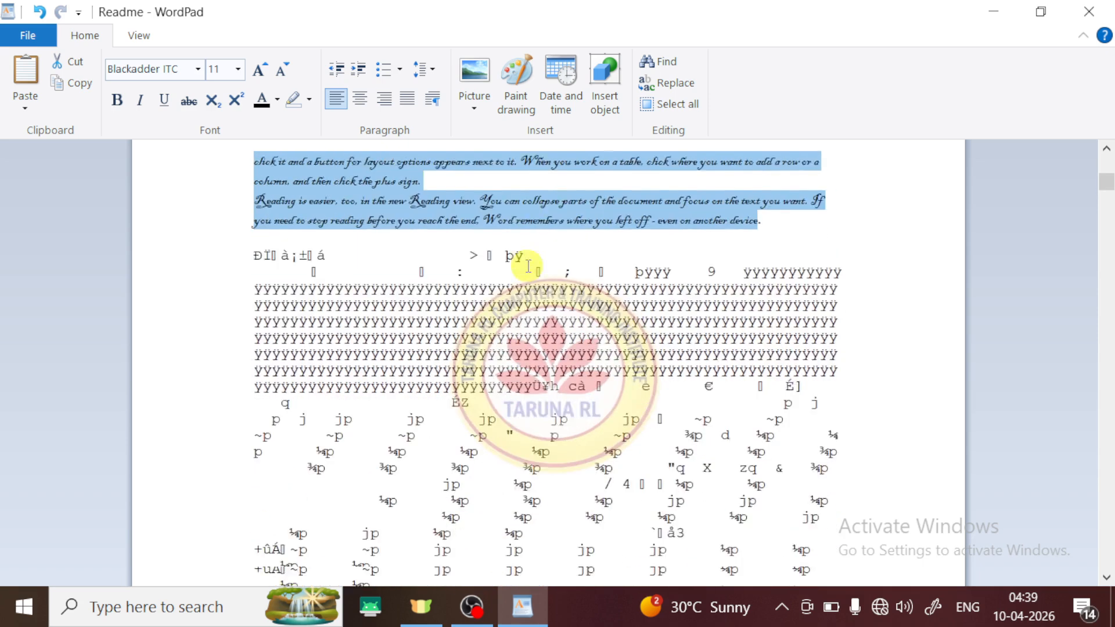
pyautogui.scroll(7, 528, 265)
pyautogui.scroll(1, 528, 266)
pyautogui.scroll(-6, 526, 285)
pyautogui.scroll(6, 525, 302)
pyautogui.scroll(-9, 499, 267)
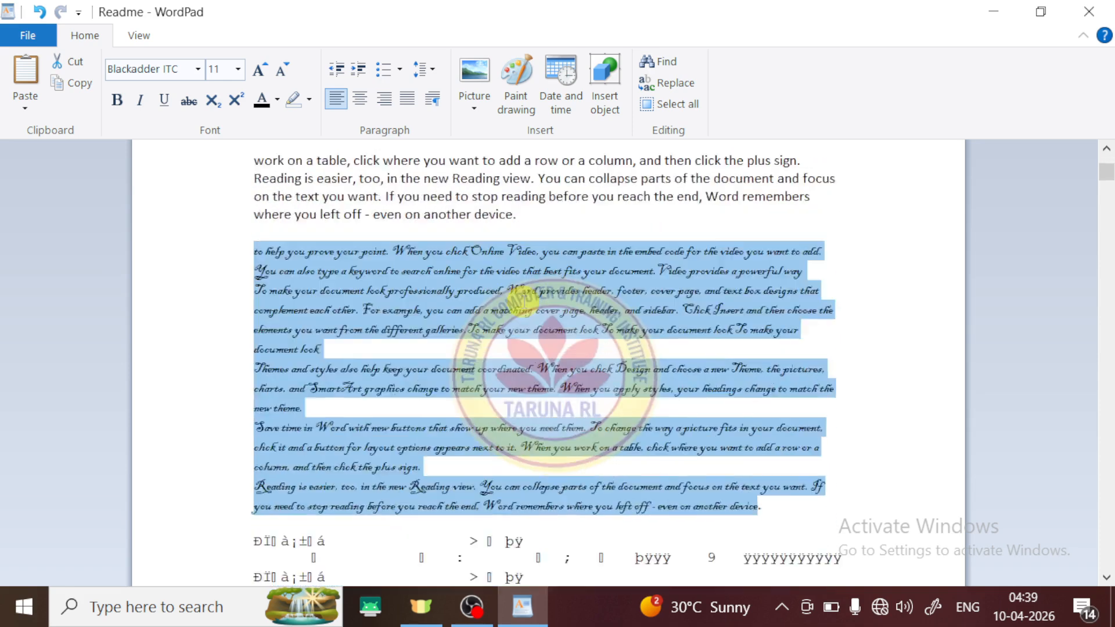
pyautogui.scroll(1, 477, 232)
pyautogui.scroll(5, 474, 348)
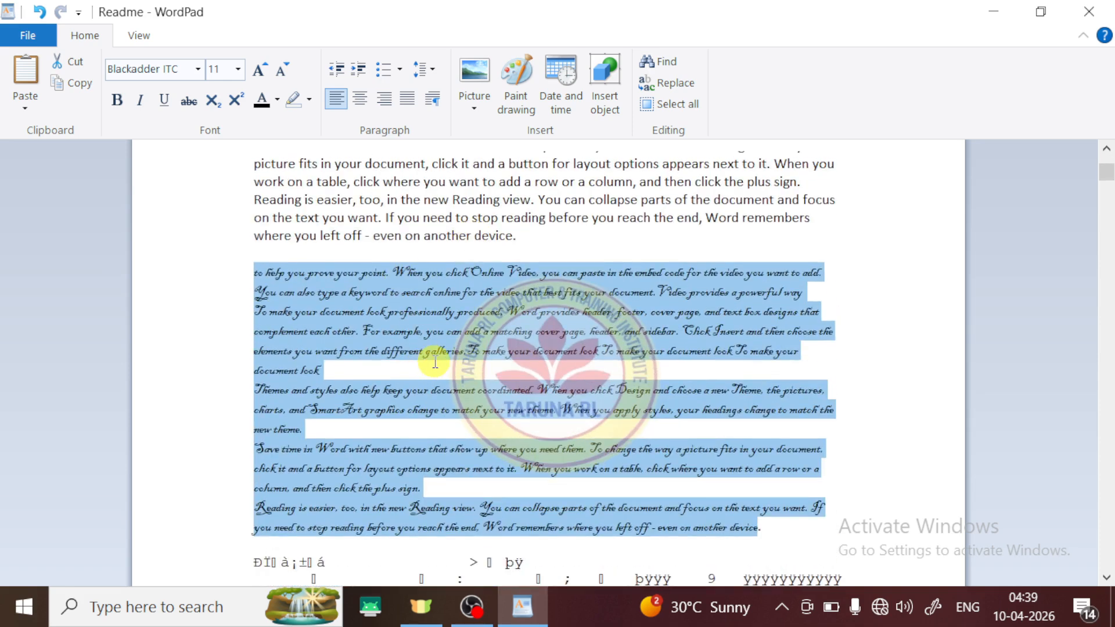
# Change the font of the selected sample paragraphs to Chiller
pyautogui.click(198, 70)
pyautogui.scroll(-10, 156, 374)
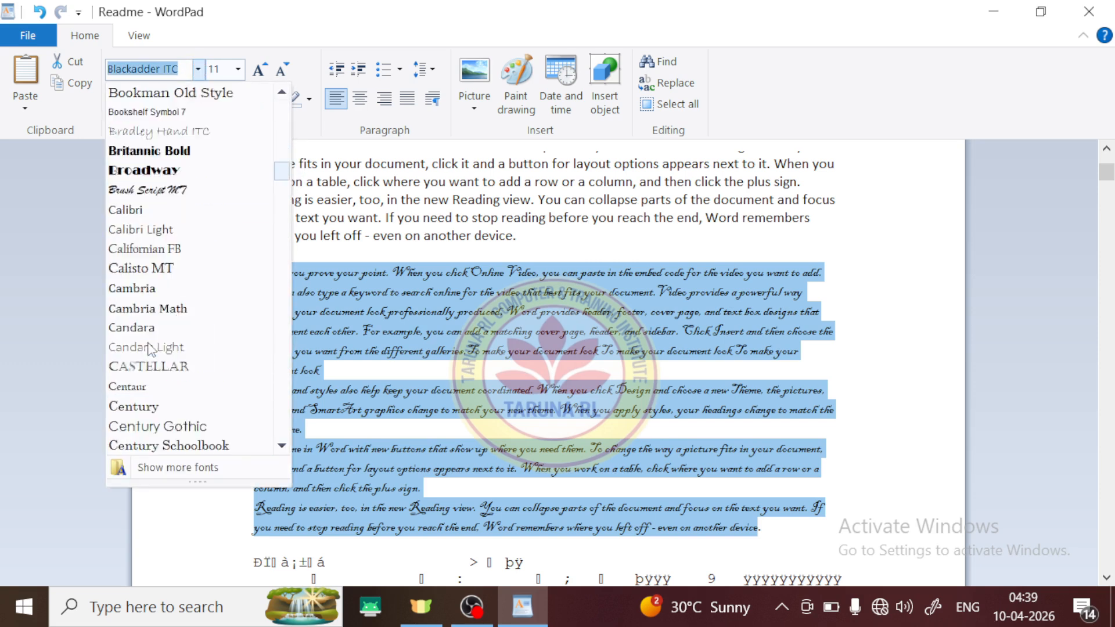
pyautogui.click(142, 347)
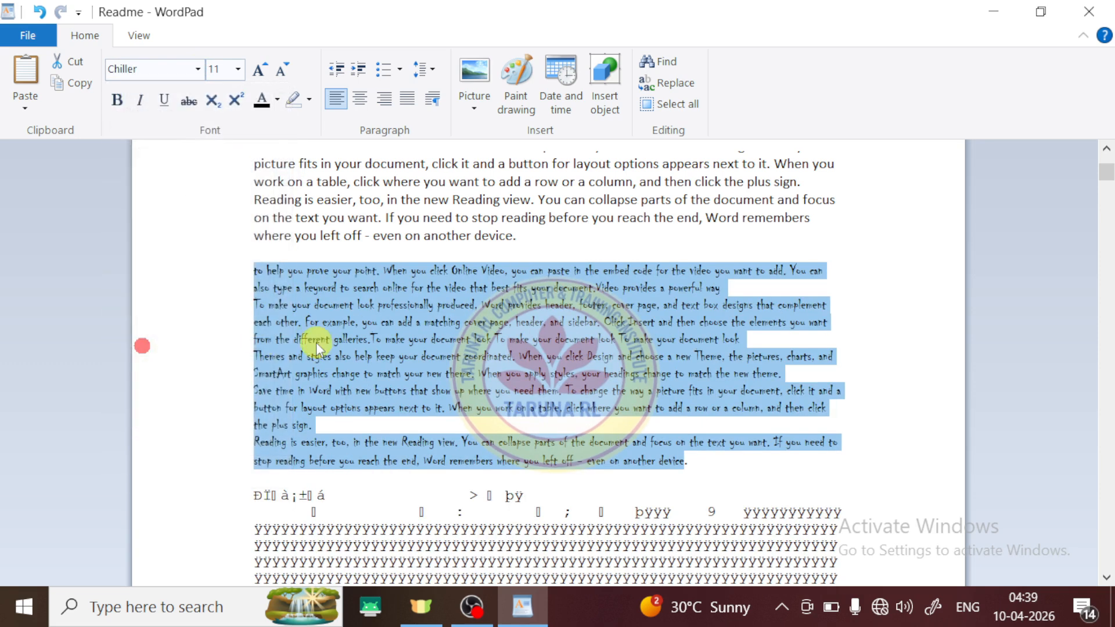
# Change the font of the selected sample paragraphs to Calisto MT and set their size to 18
pyautogui.click(198, 69)
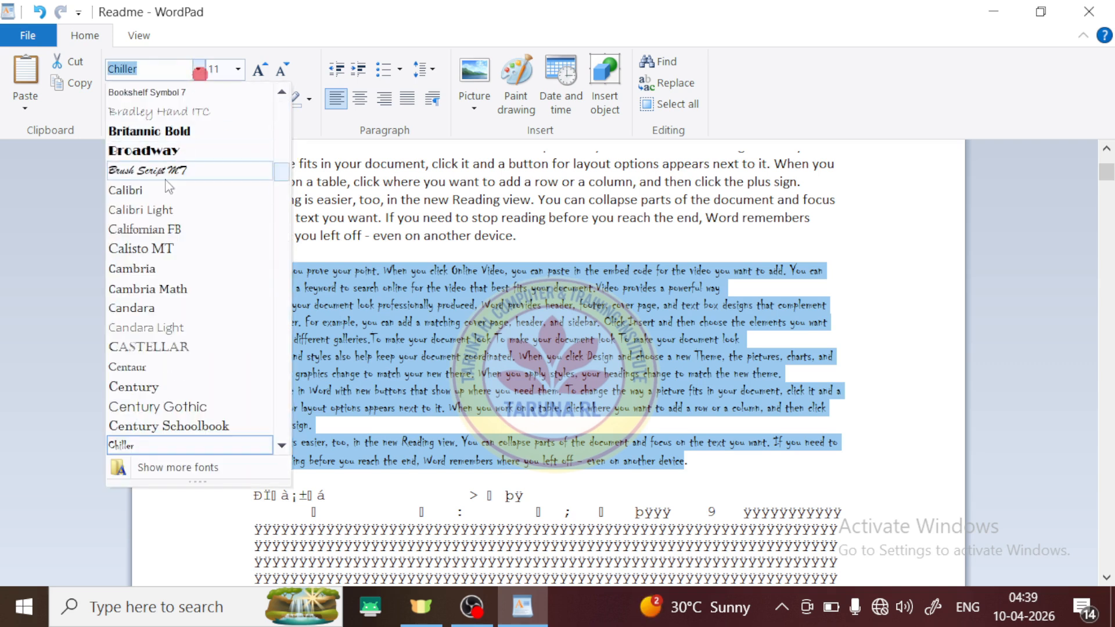
pyautogui.click(180, 250)
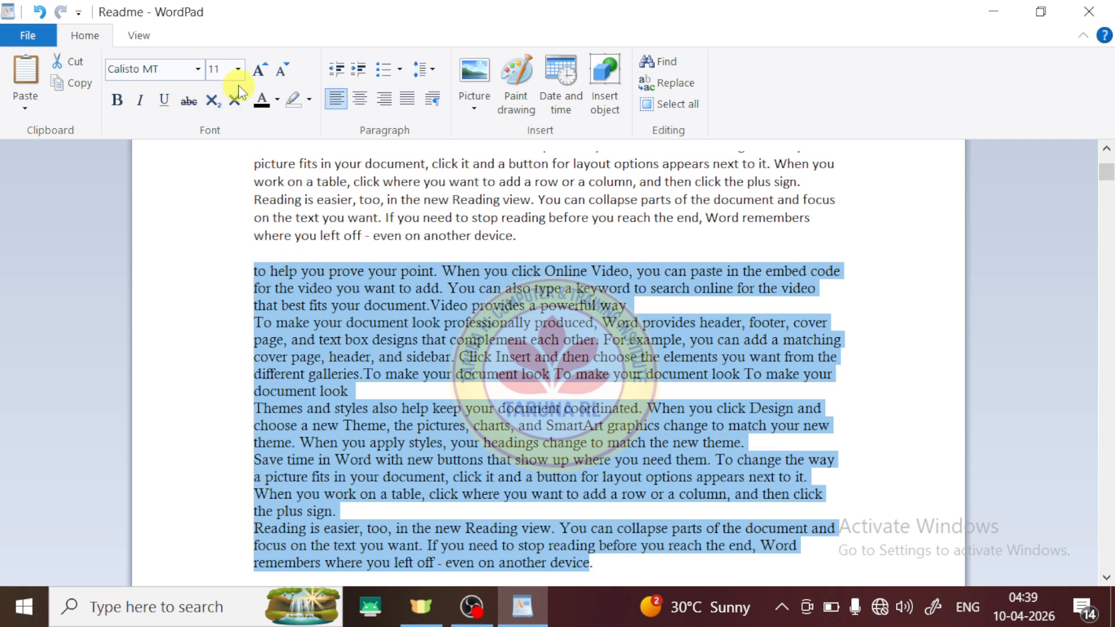
pyautogui.click(237, 69)
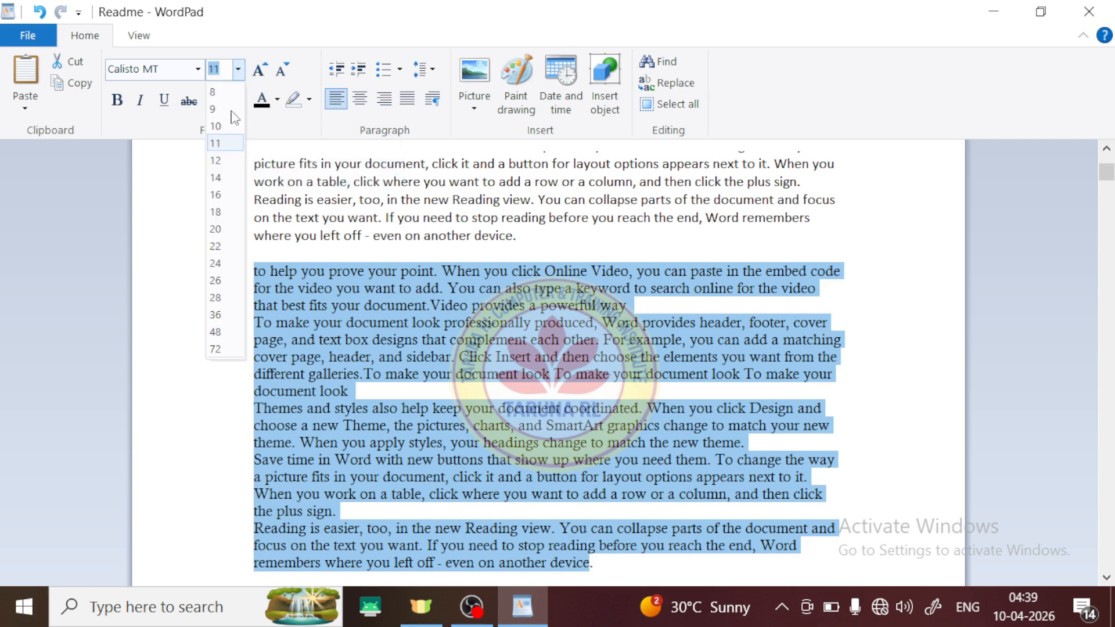
pyautogui.click(218, 215)
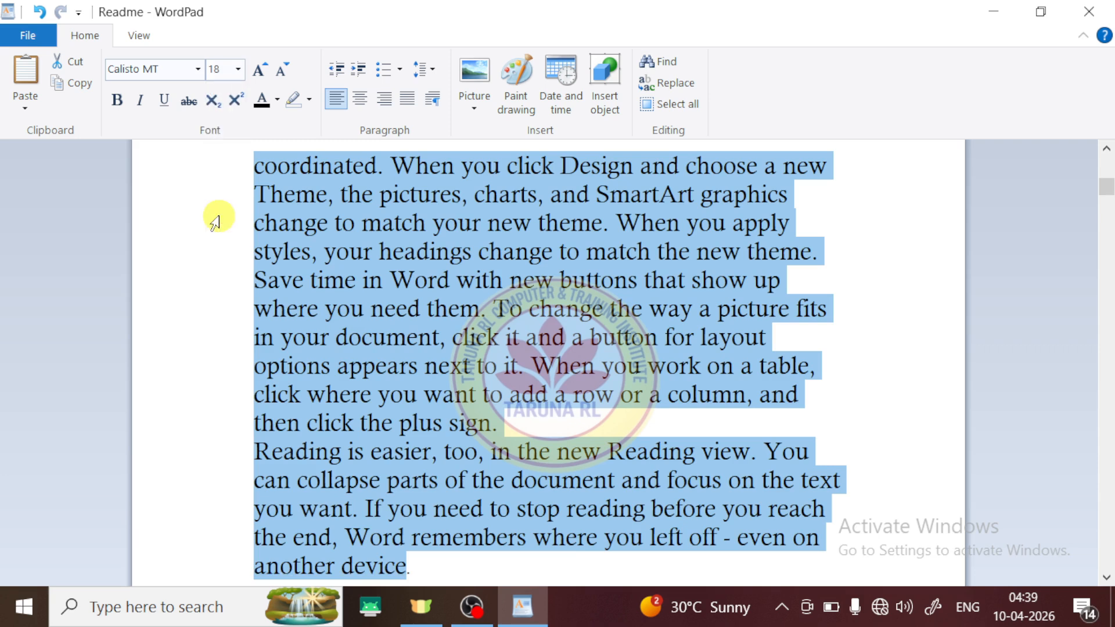
# Grow and shrink the selected paragraphs' text in steps, finishing at font size 22
pyautogui.click(261, 75)
pyautogui.click(265, 73)
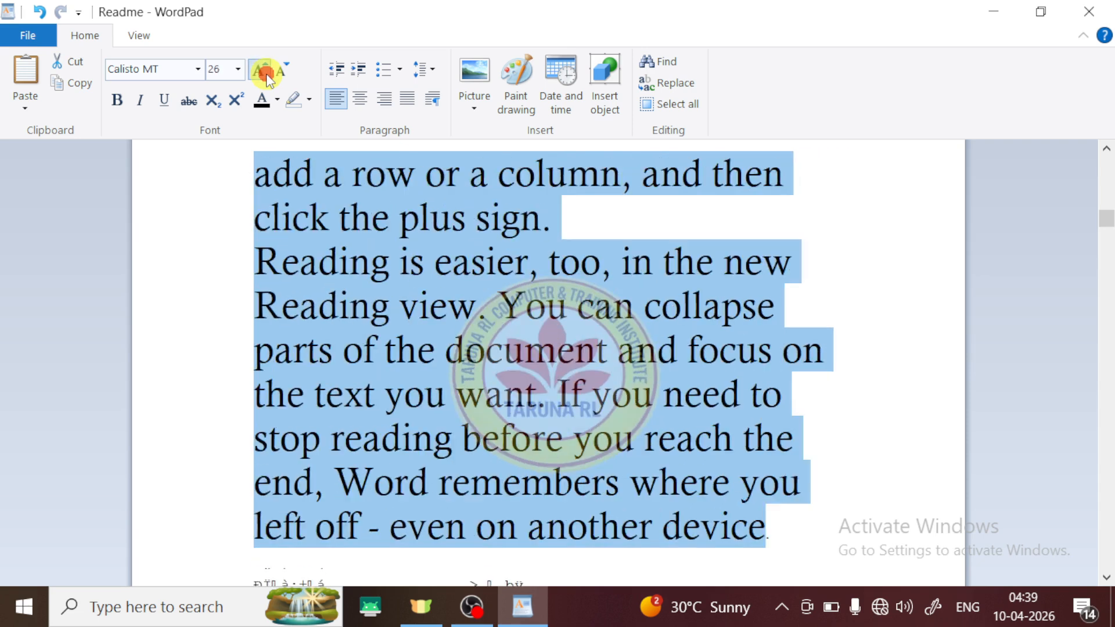
pyautogui.click(283, 72)
pyautogui.click(283, 72)
pyautogui.click(284, 73)
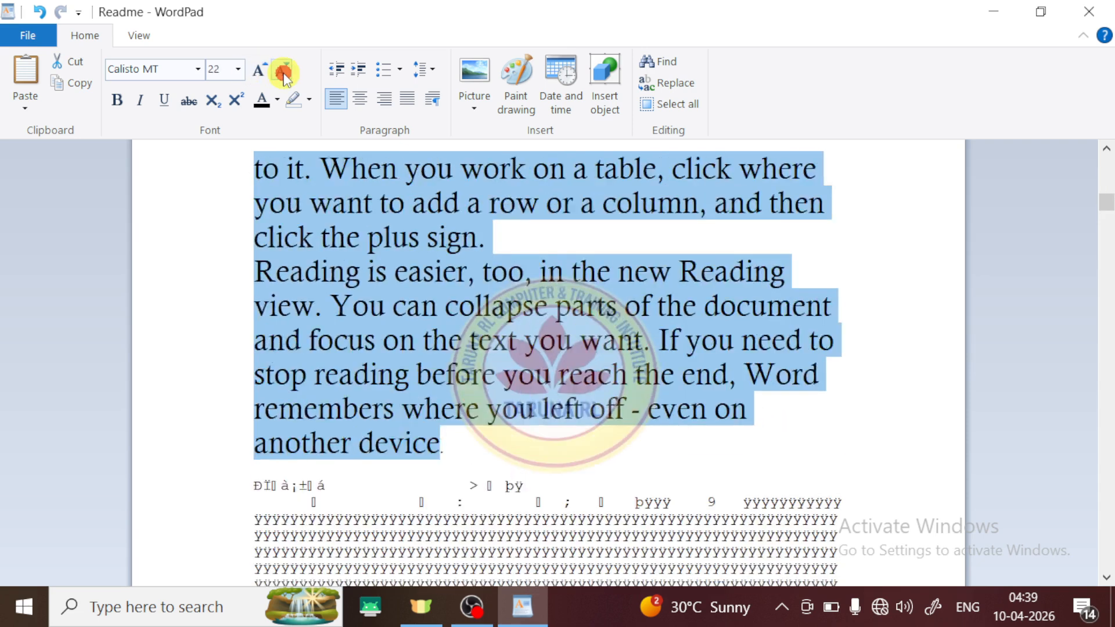
pyautogui.click(284, 72)
pyautogui.click(283, 72)
pyautogui.click(259, 71)
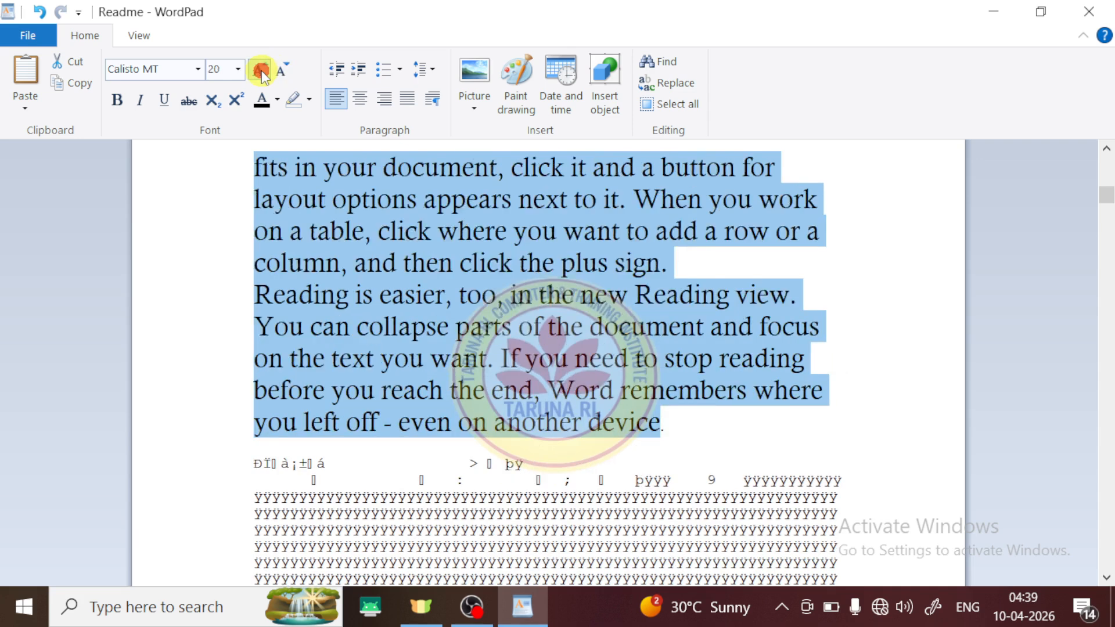
pyautogui.click(259, 70)
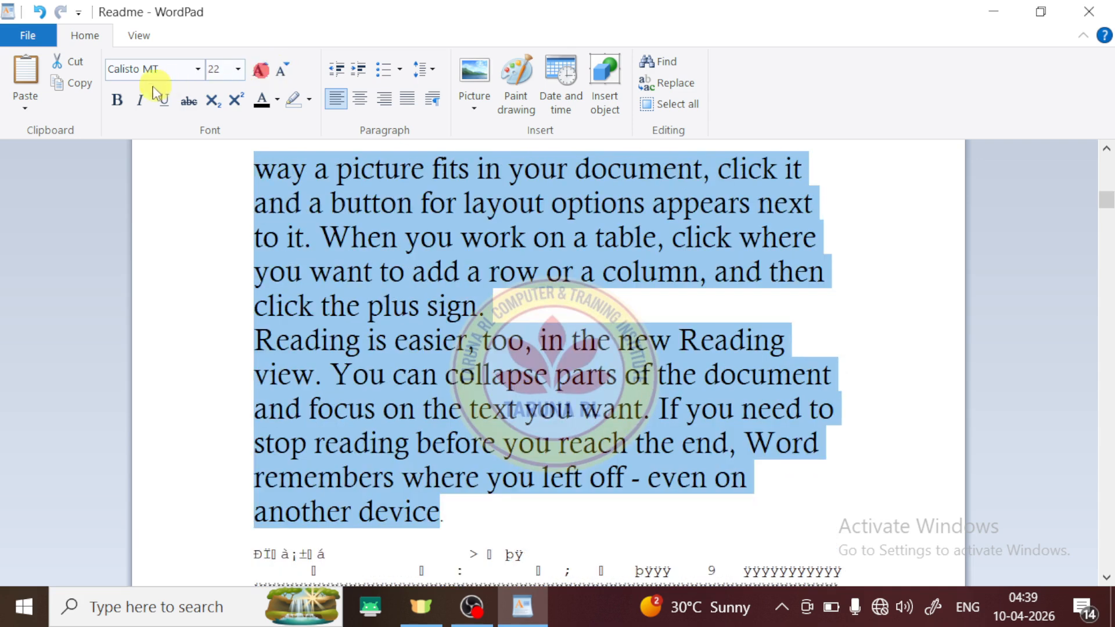
# Try bold and italic formatting on the selected paragraphs, together and separately, and remove both again
pyautogui.click(125, 105)
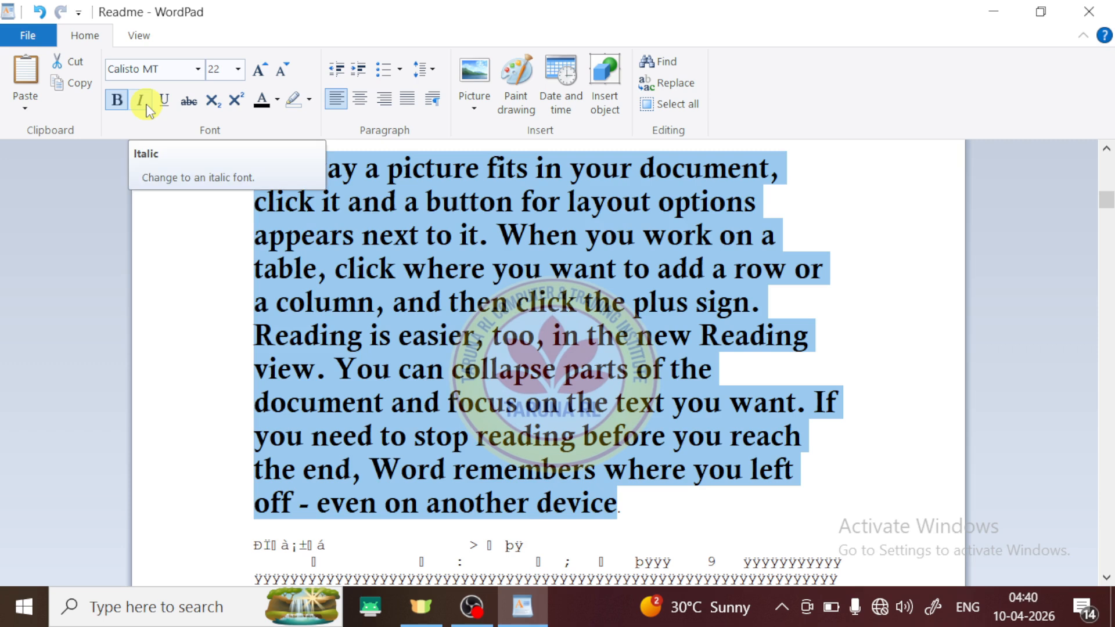
pyautogui.click(141, 100)
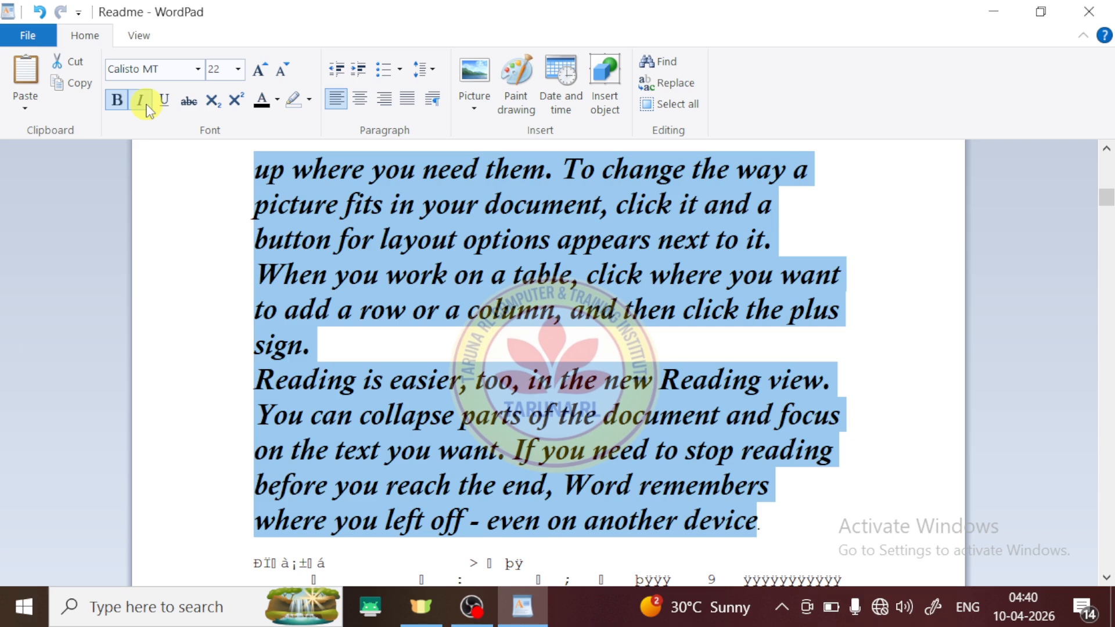
pyautogui.click(141, 102)
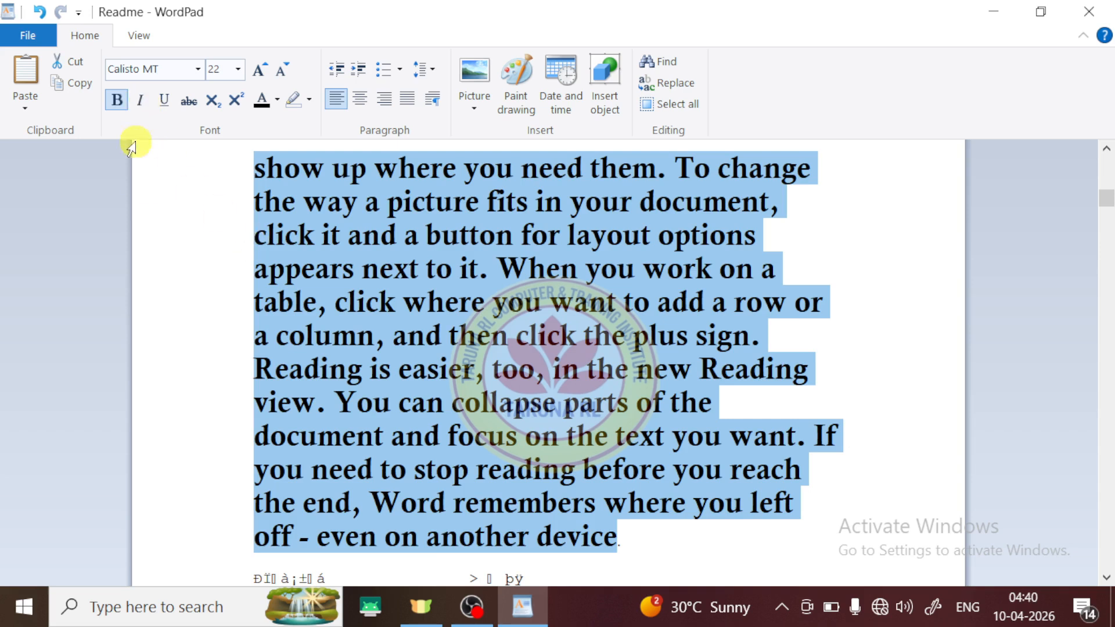
pyautogui.click(130, 104)
pyautogui.click(119, 105)
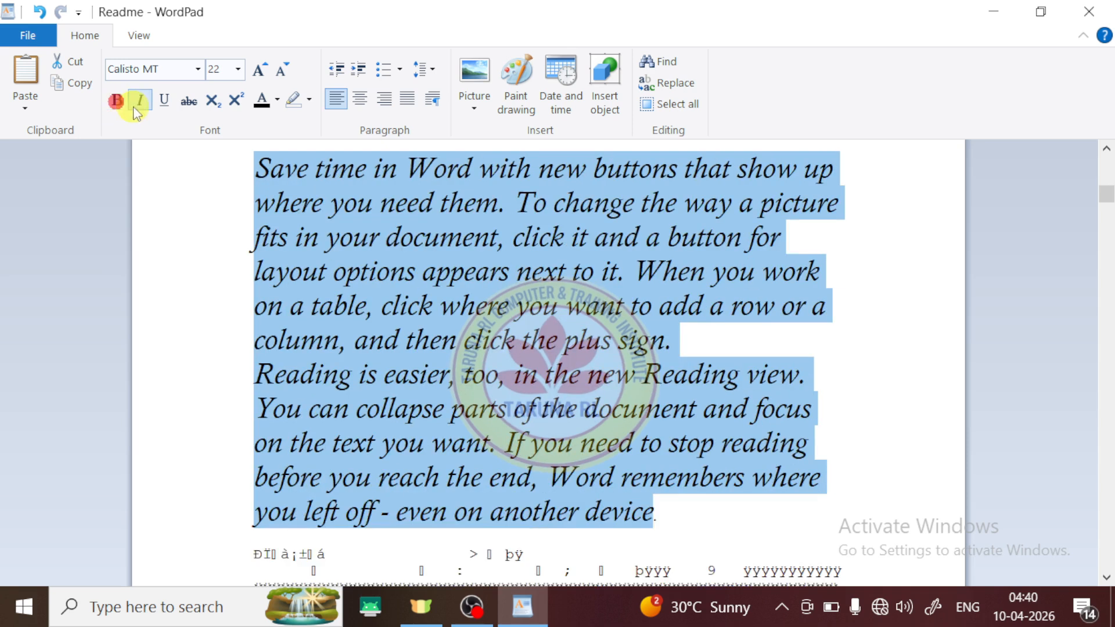
pyautogui.click(140, 103)
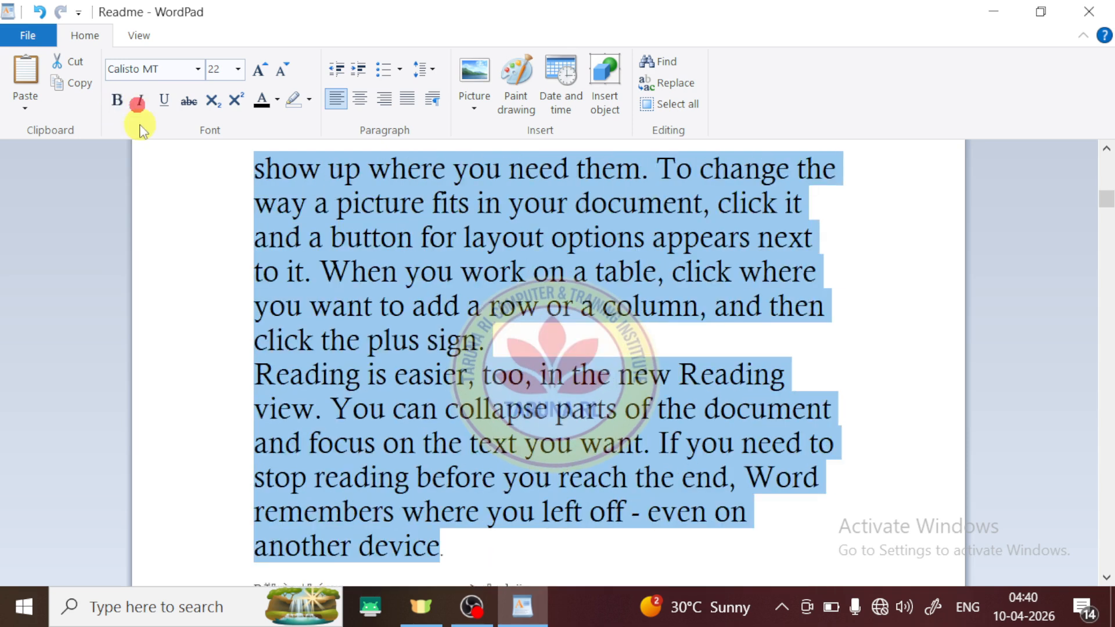
# Underline the selected paragraphs, and apply strikethrough to them and remove it again
pyautogui.click(164, 103)
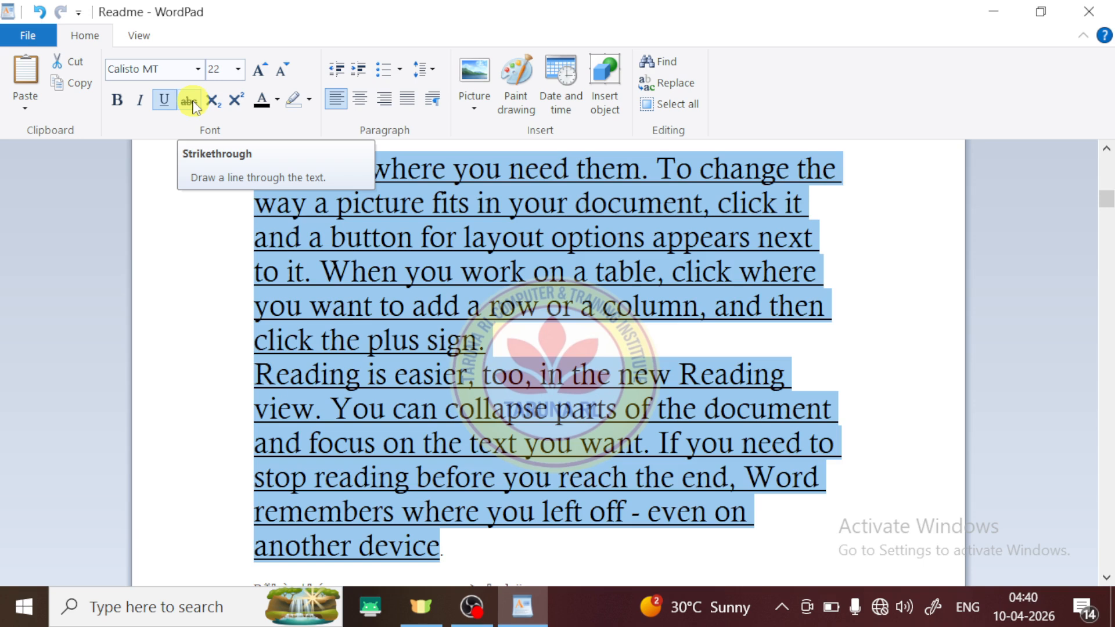
pyautogui.click(190, 102)
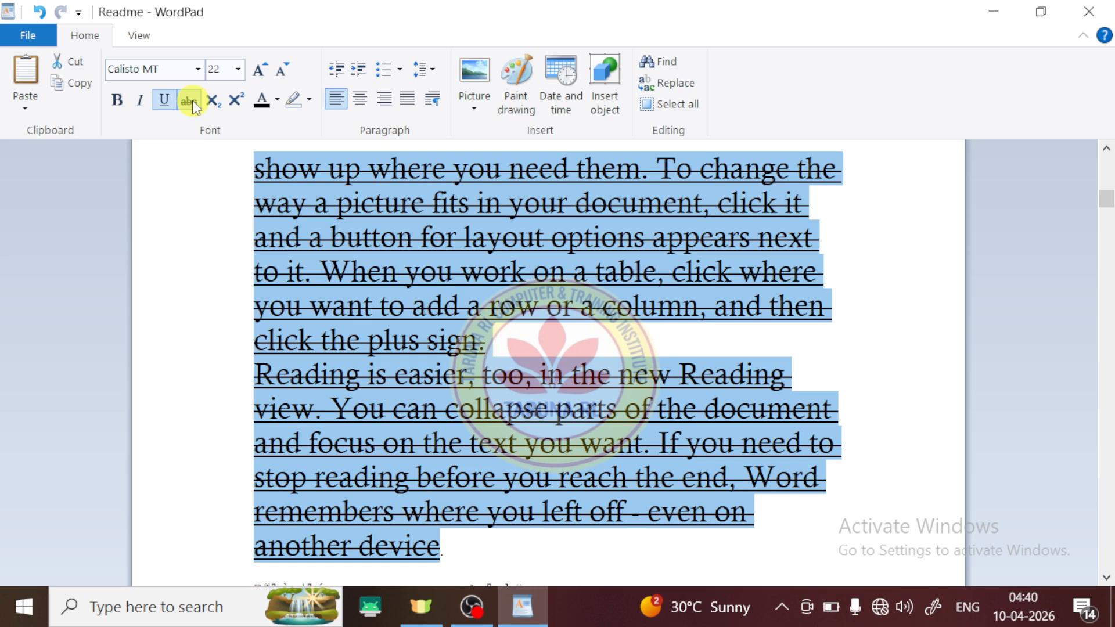
pyautogui.click(191, 102)
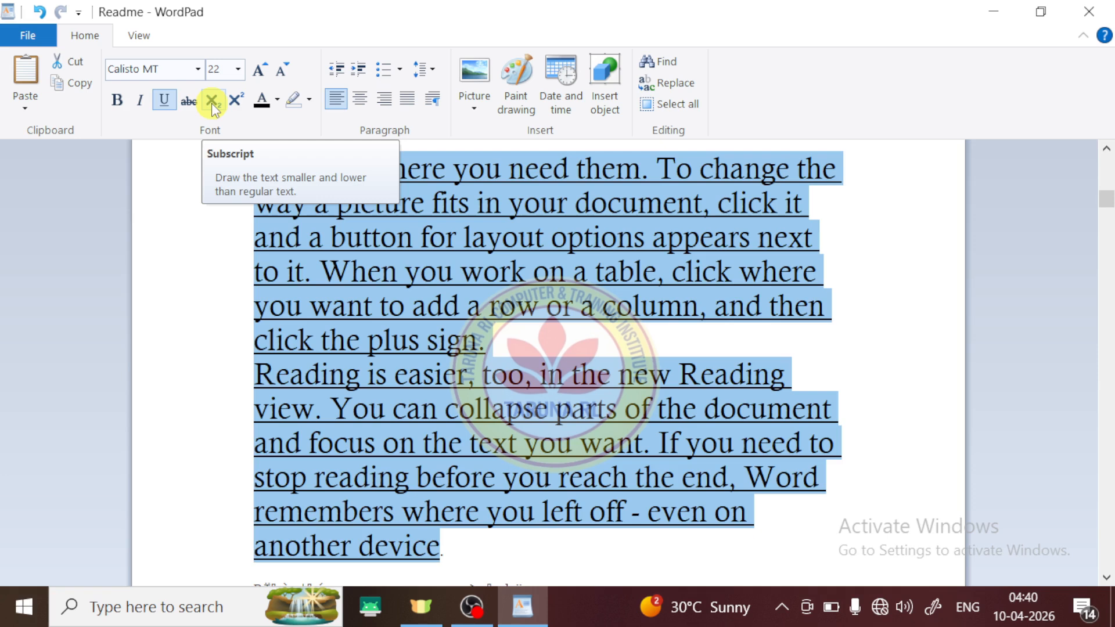
# Insert the text "H2o" directly after "another device." at the end of the last sample paragraph
pyautogui.scroll(-4, 361, 356)
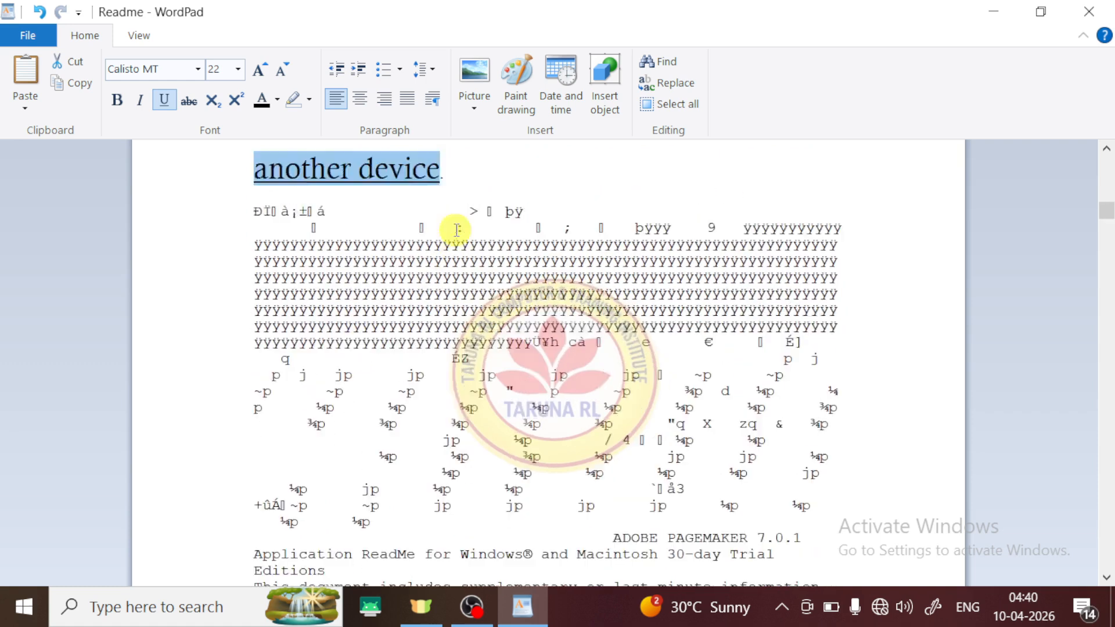
pyautogui.scroll(3, 457, 230)
pyautogui.click(453, 444)
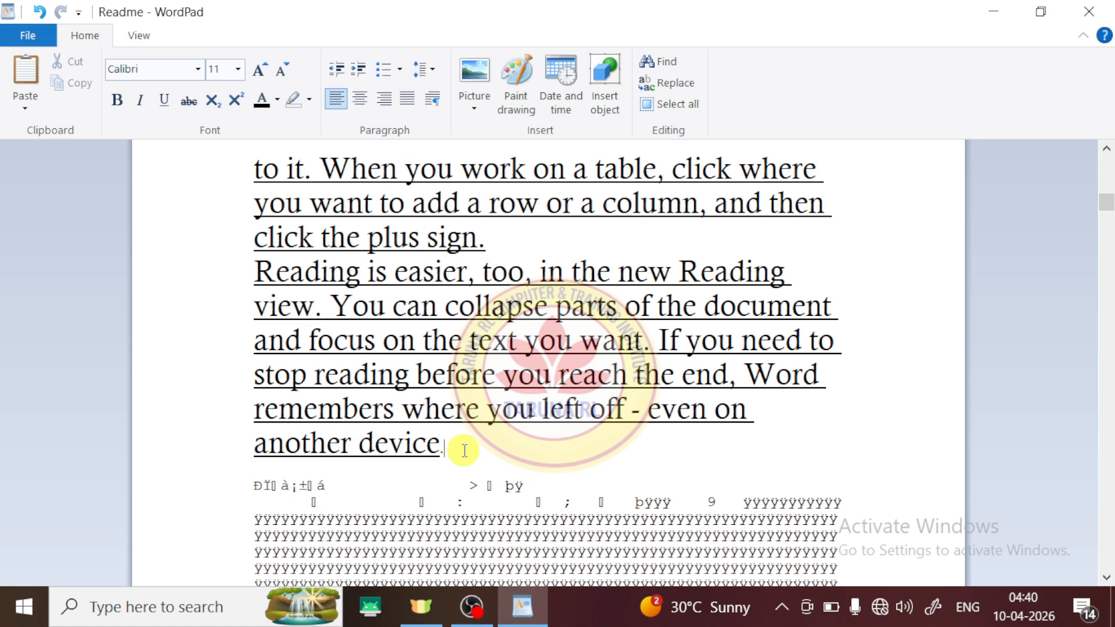
pyautogui.write('H2o')
# Enlarge the "H2o" text step by step to font size 72
pyautogui.moveTo(470, 452); pyautogui.dragTo(444, 451)
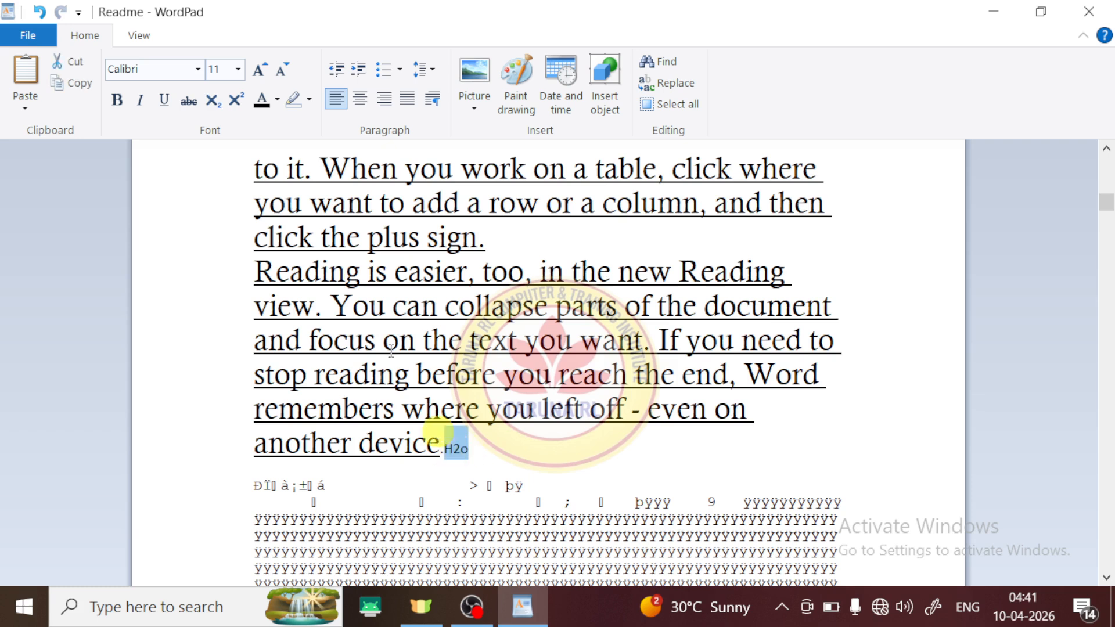
pyautogui.click(255, 71)
pyautogui.click(256, 71)
pyautogui.click(256, 71)
pyautogui.click(256, 71)
pyautogui.click(255, 71)
pyautogui.click(256, 71)
pyautogui.click(256, 71)
pyautogui.click(256, 70)
pyautogui.click(255, 71)
pyautogui.click(256, 71)
pyautogui.click(256, 71)
pyautogui.click(255, 70)
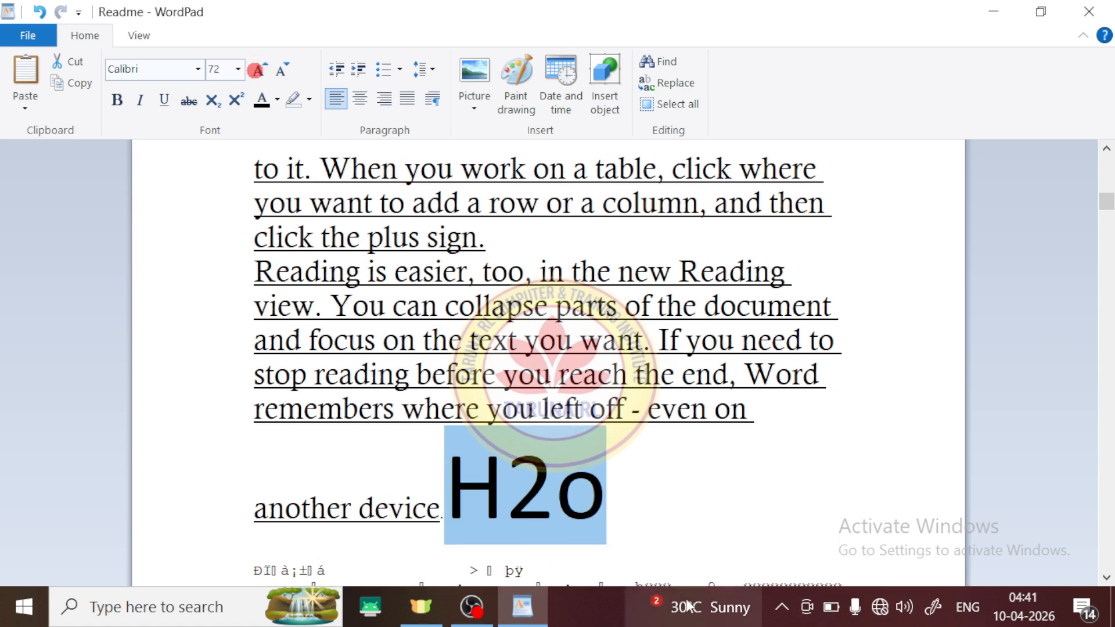
pyautogui.click(659, 486)
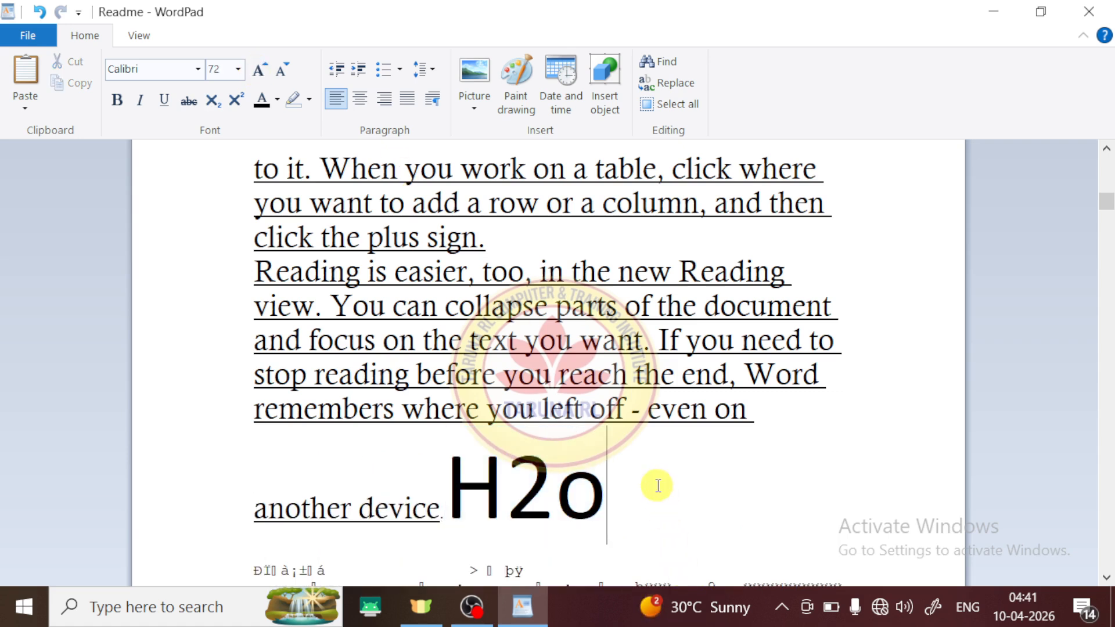
# Format the 2 in "H2o" as subscript
pyautogui.click(542, 483)
pyautogui.moveTo(532, 495); pyautogui.dragTo(525, 503)
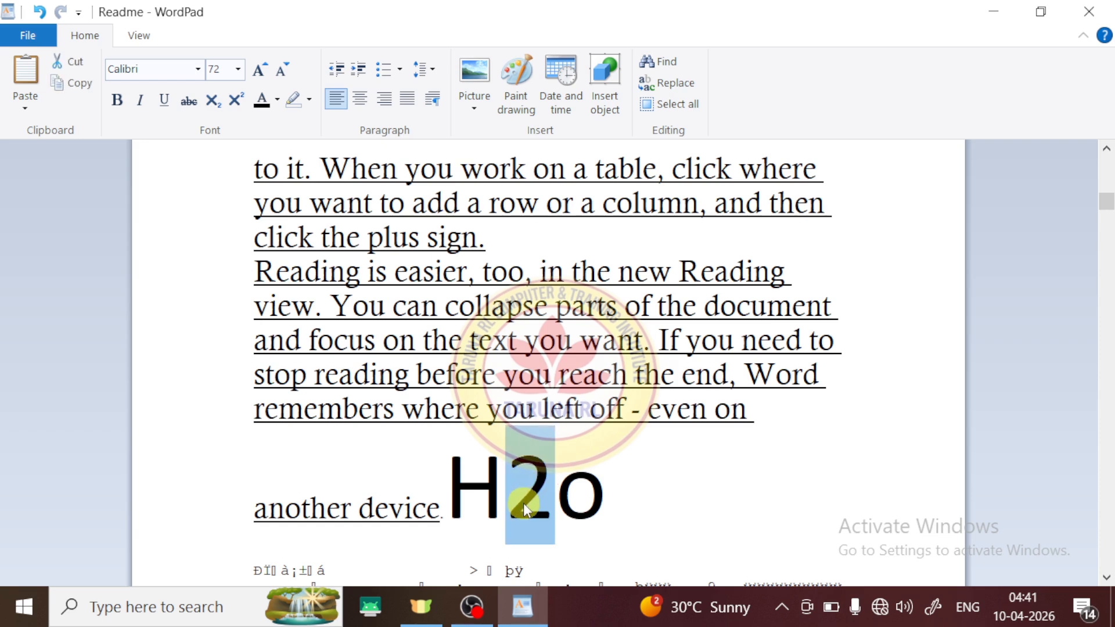
pyautogui.click(216, 104)
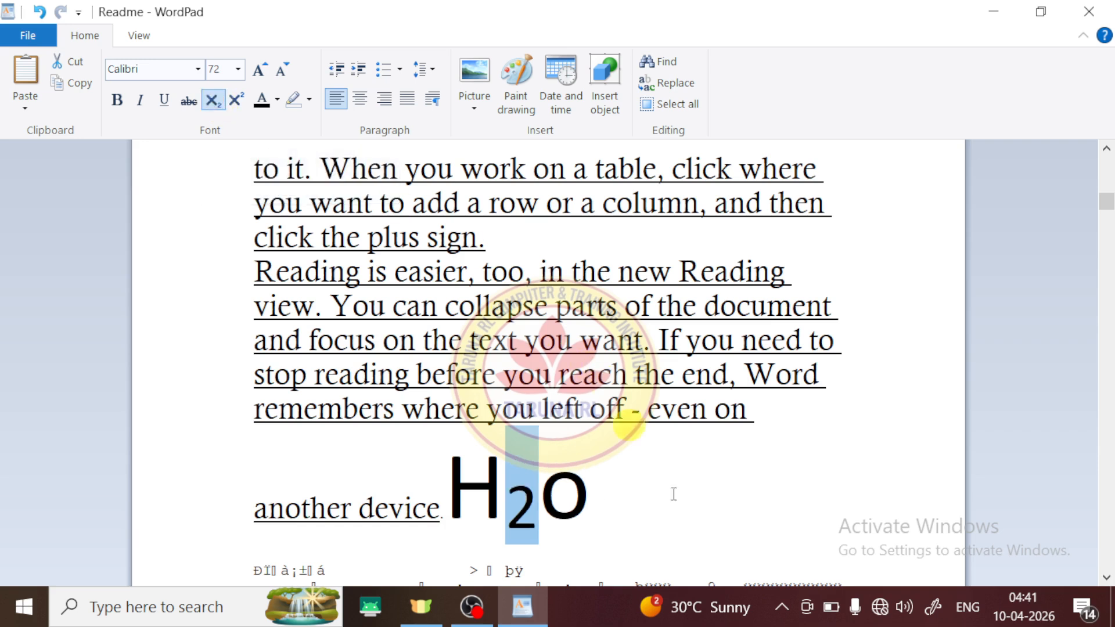
# Add "a2+b2" after the H2o formula and move it onto its own line below
pyautogui.click(610, 498)
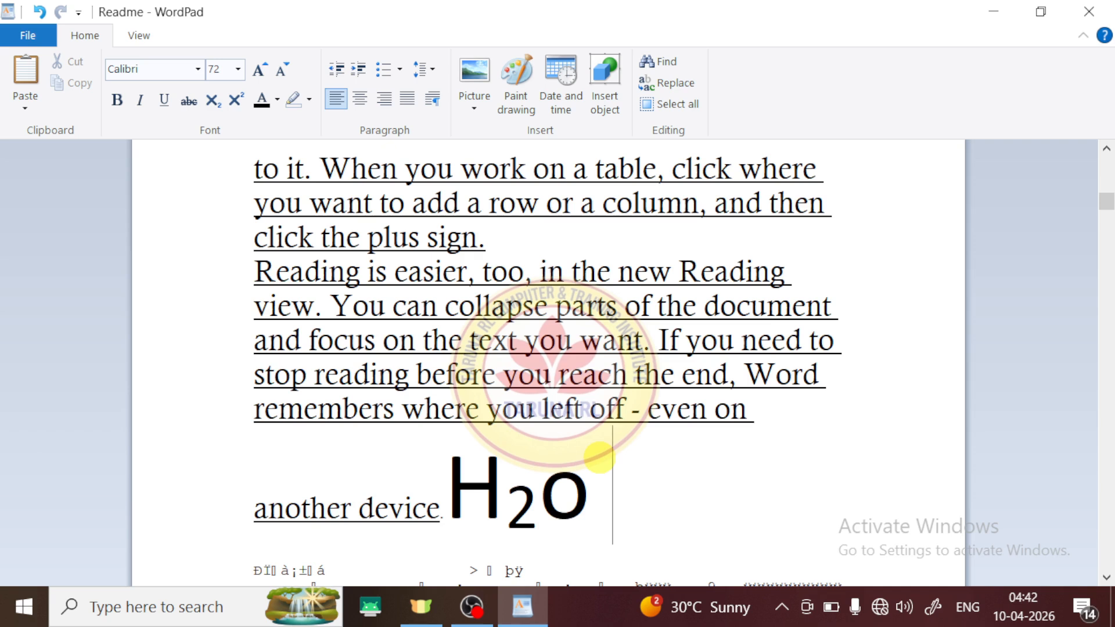
pyautogui.write('a')
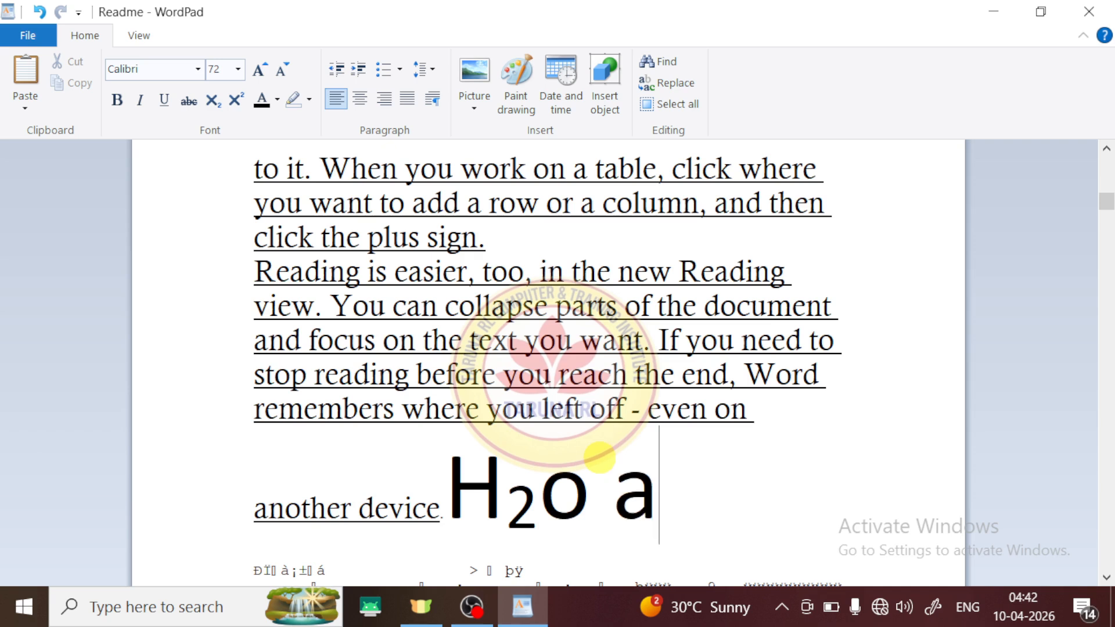
pyautogui.write('2+')
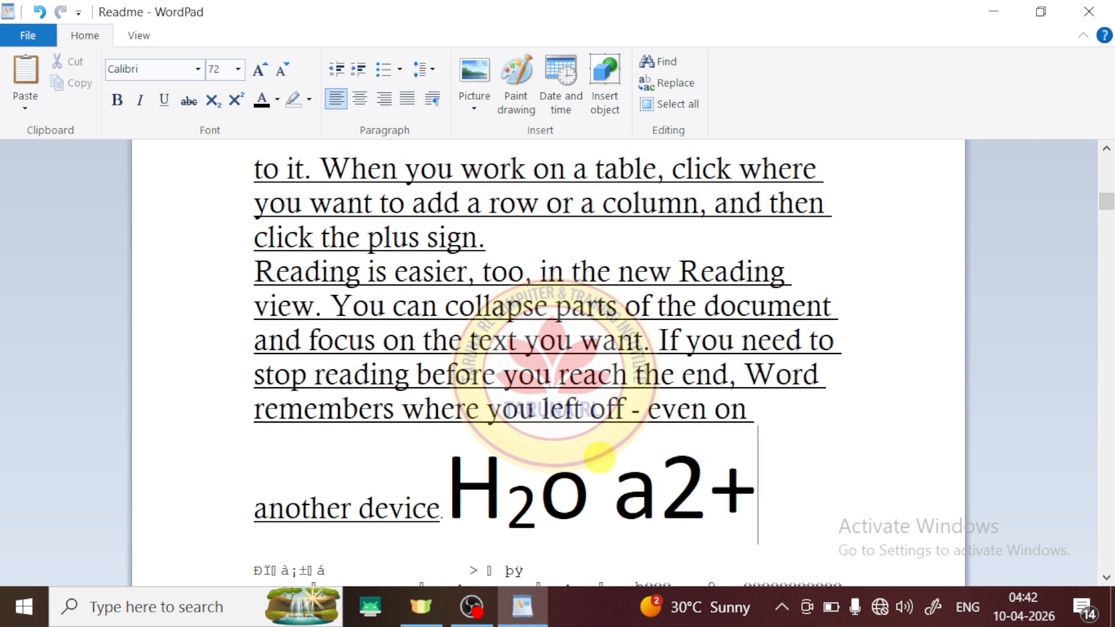
pyautogui.write('b2')
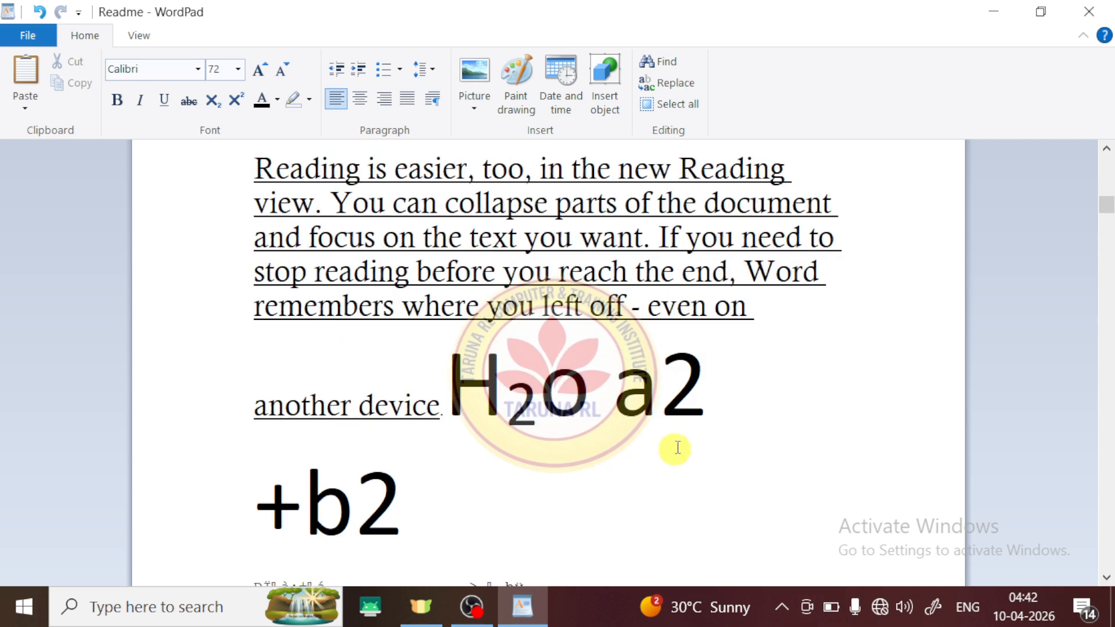
pyautogui.click(617, 405)
pyautogui.press('Return')
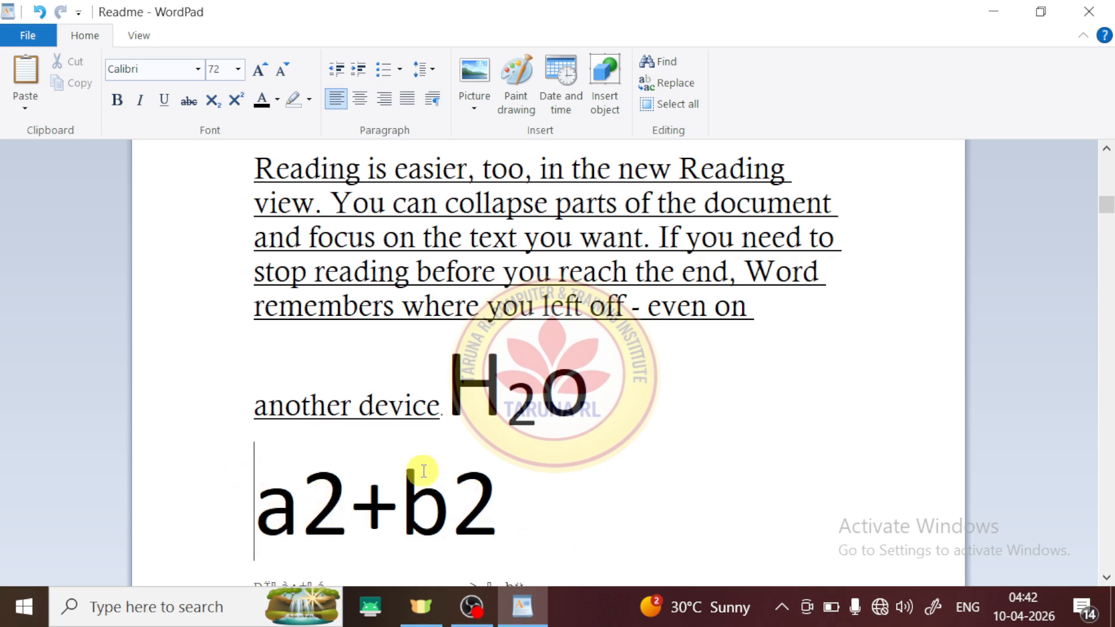
# Format the 2 after "a" in the "a2+b2" expression as superscript
pyautogui.moveTo(349, 495); pyautogui.dragTo(317, 512)
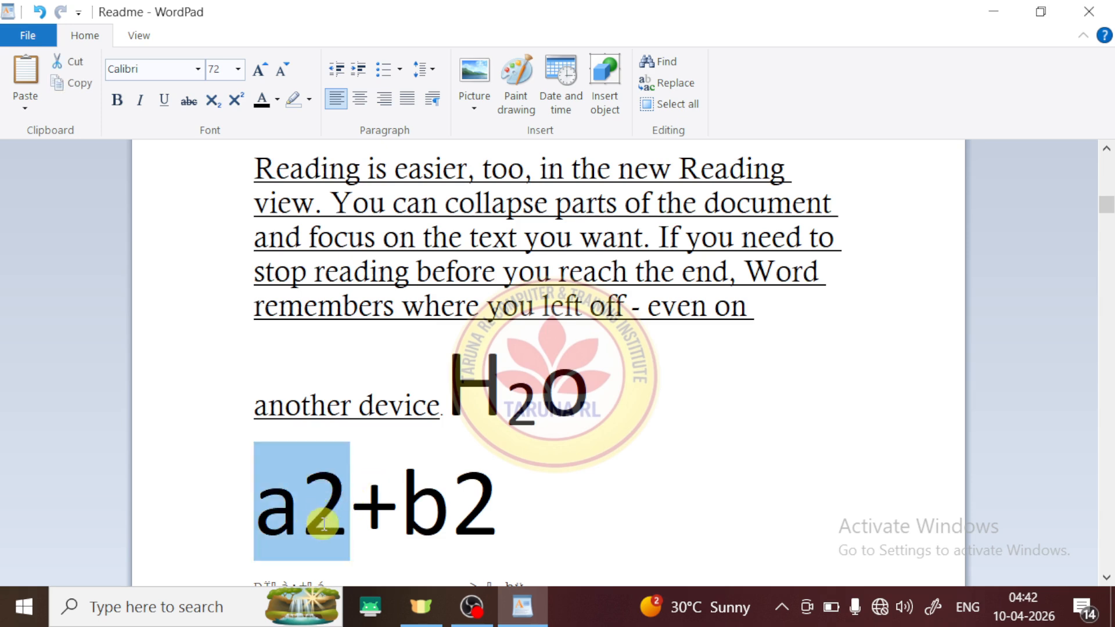
pyautogui.click(327, 530)
pyautogui.doubleClick(326, 535)
pyautogui.click(303, 508)
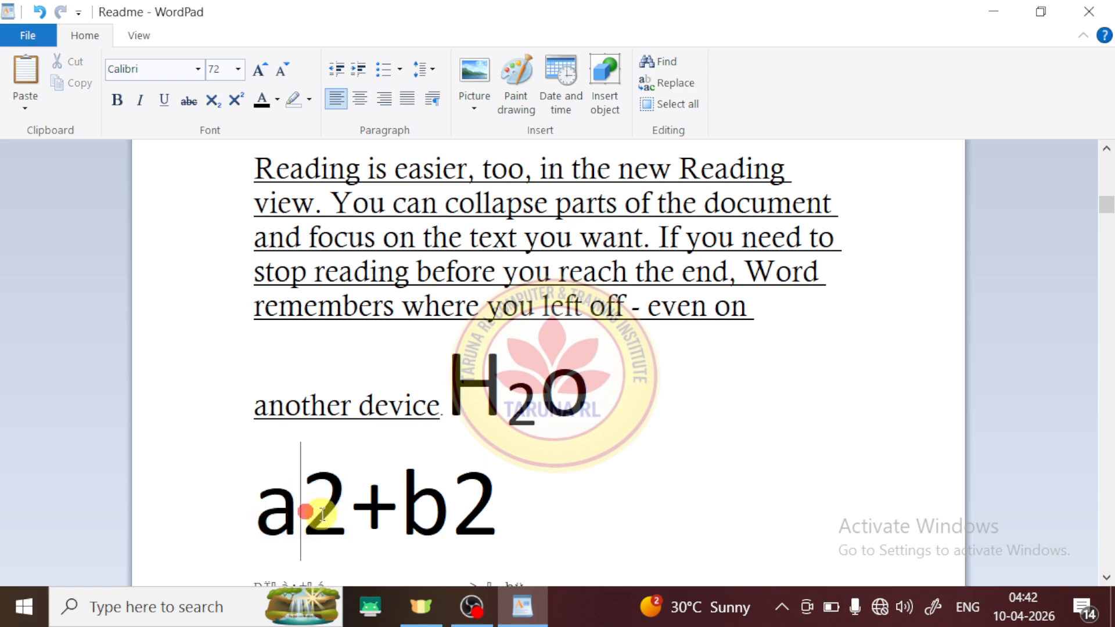
pyautogui.moveTo(323, 514); pyautogui.dragTo(330, 517)
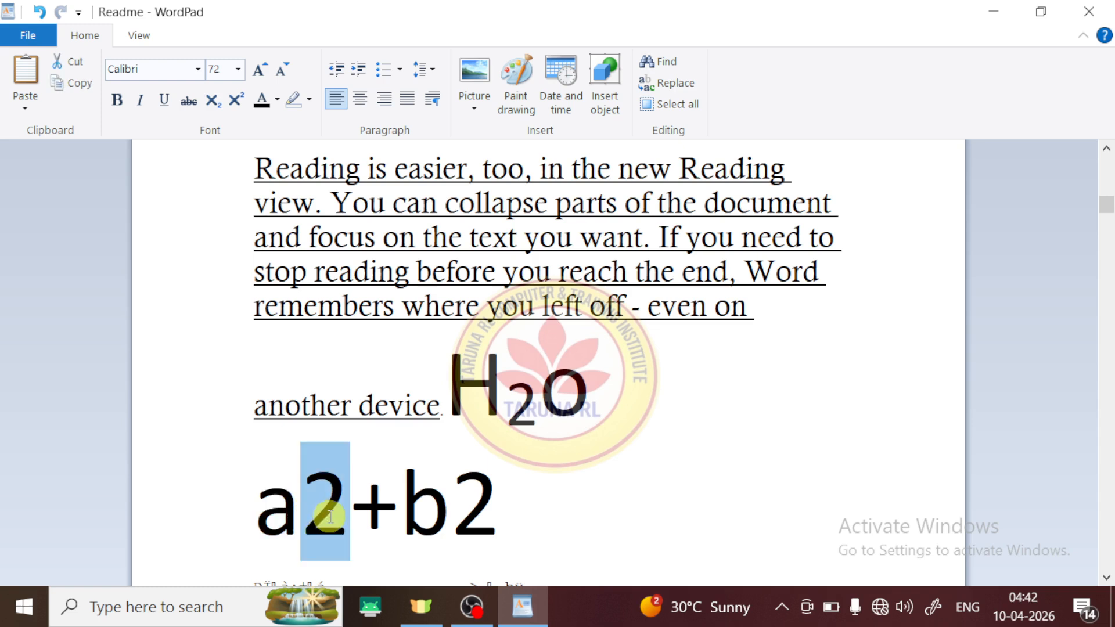
pyautogui.click(234, 102)
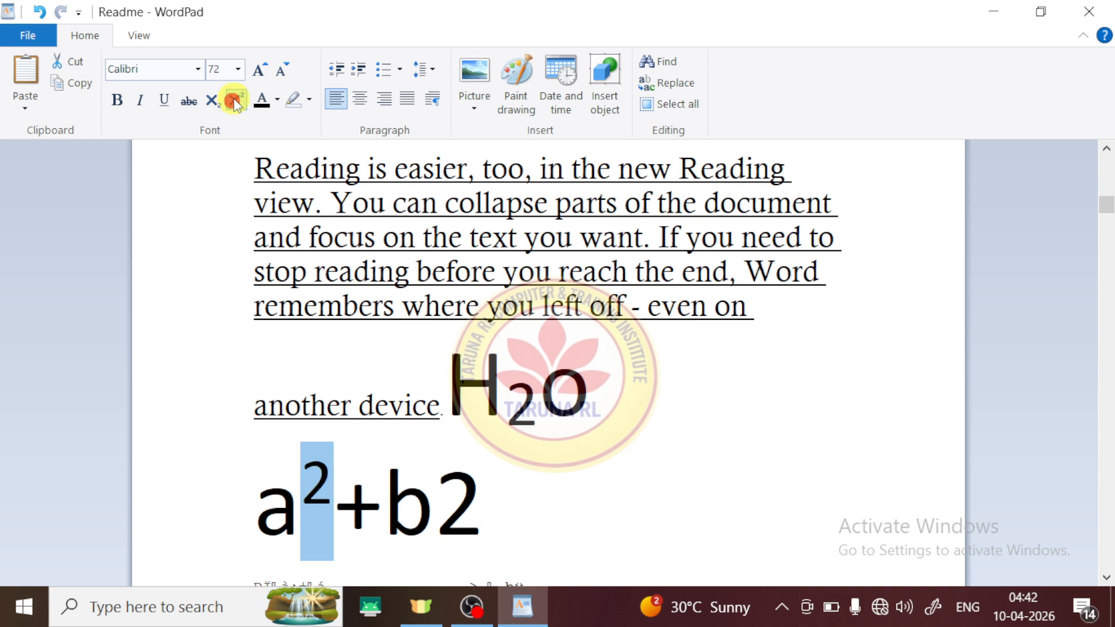
# Format the 2 after "b" as superscript and place the cursor at the end of the expression
pyautogui.click(445, 515)
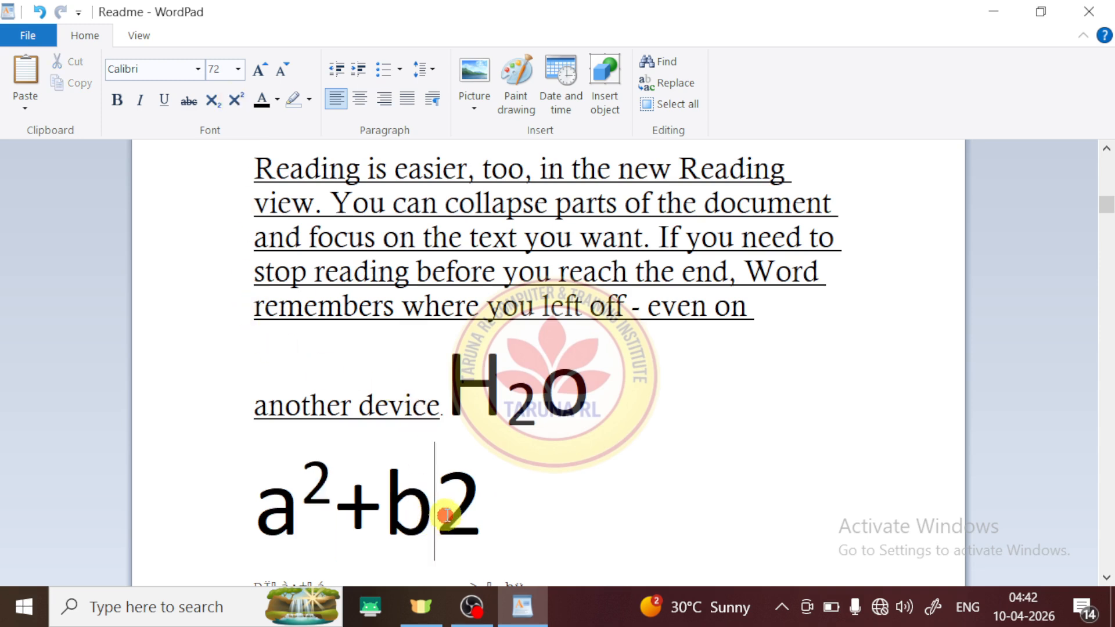
pyautogui.moveTo(445, 516); pyautogui.dragTo(488, 511)
pyautogui.click(232, 100)
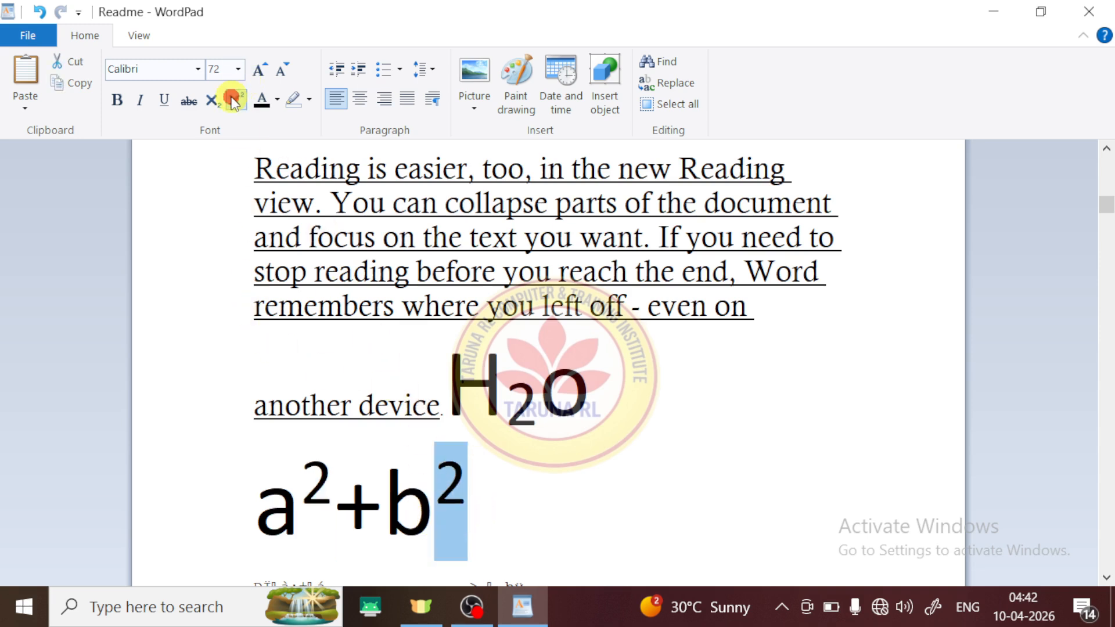
pyautogui.click(514, 497)
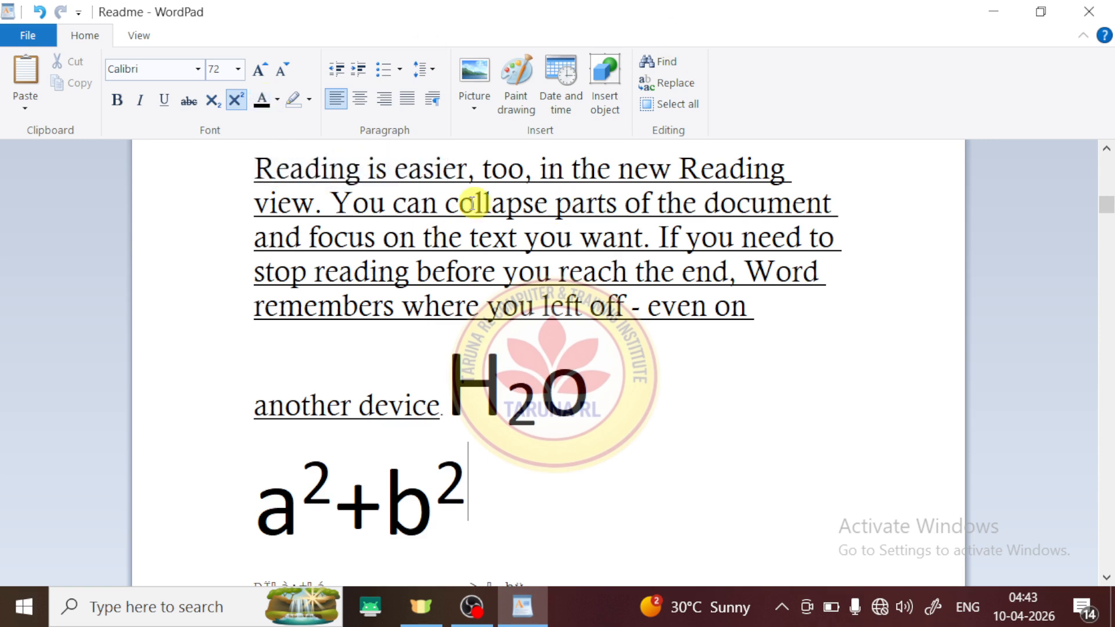
# Color the text from "Reading is easier" through "You can collapse parts" yellow and deselect it
pyautogui.moveTo(265, 171); pyautogui.dragTo(585, 224)
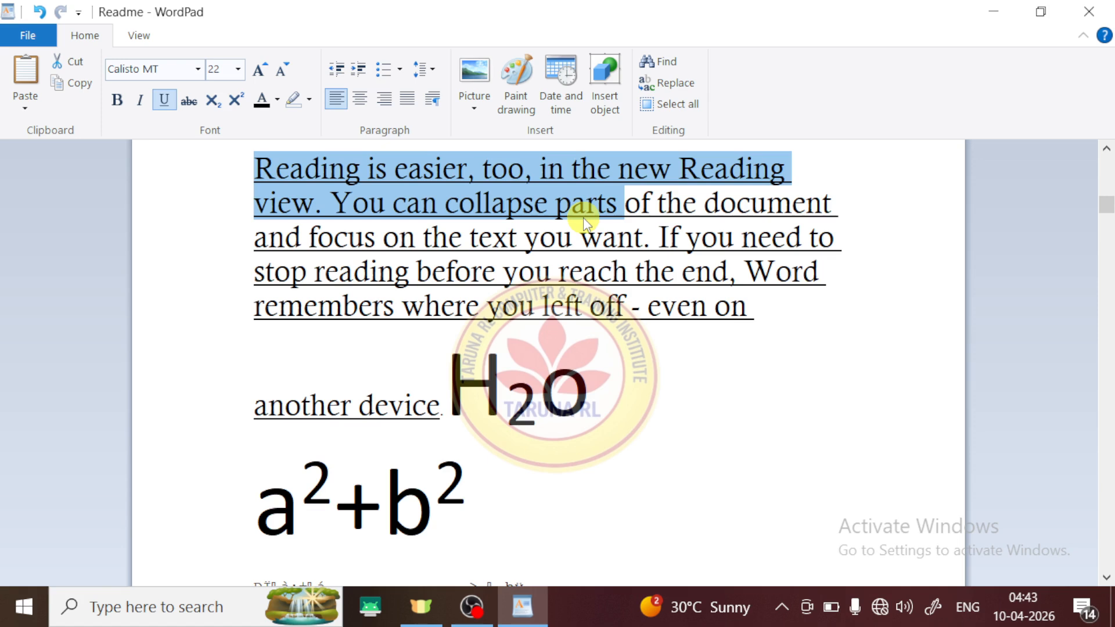
pyautogui.click(278, 100)
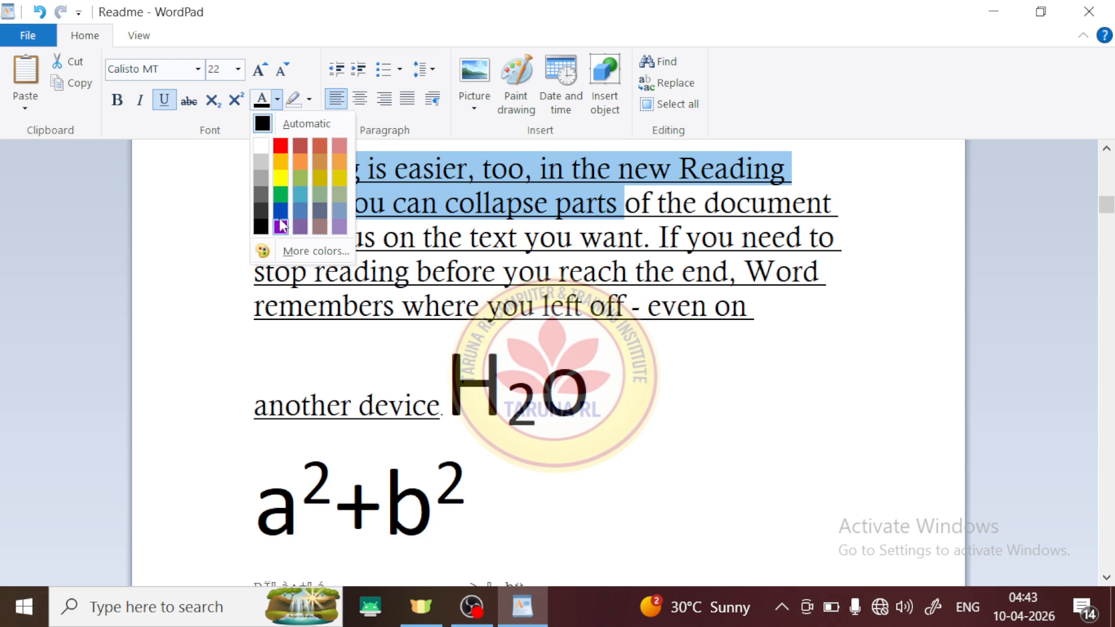
pyautogui.click(281, 180)
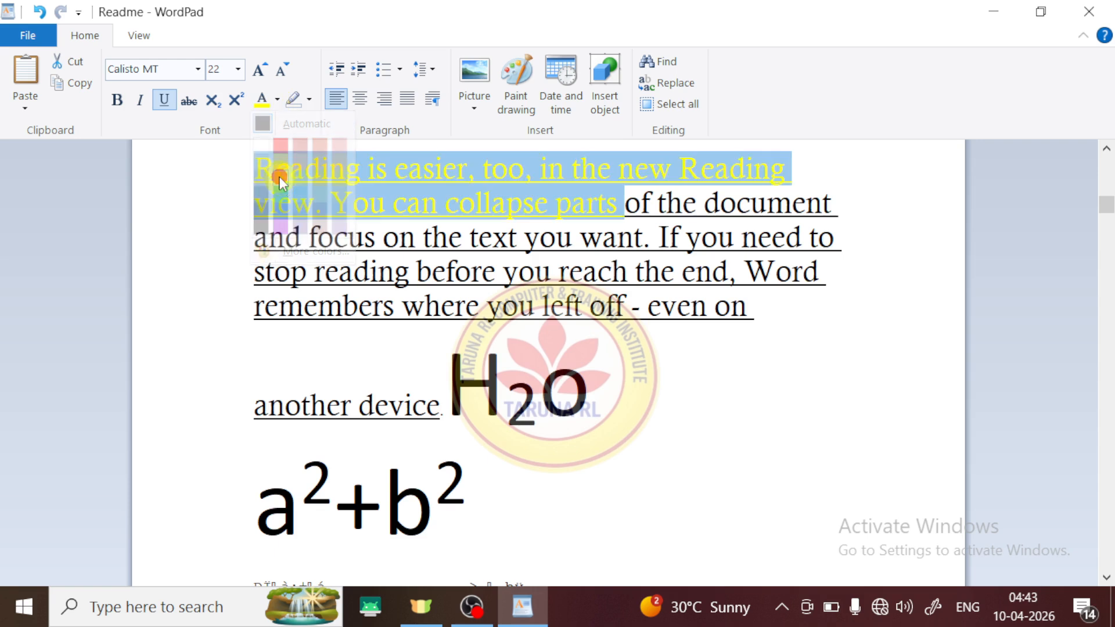
pyautogui.click(703, 327)
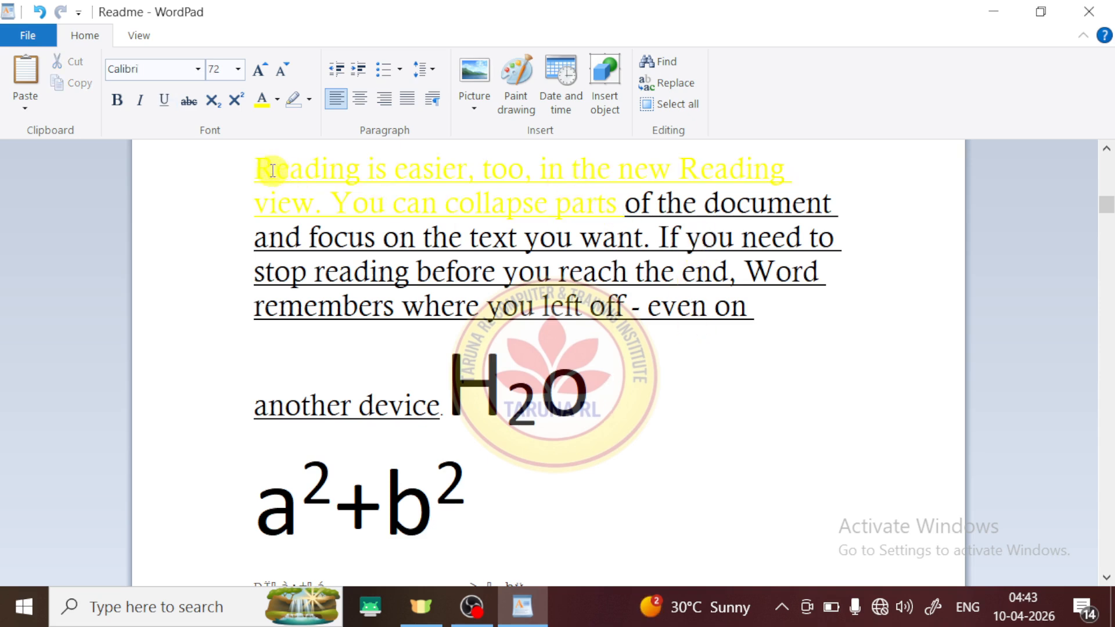
# Reset the yellow text from "Reading is easier" through "collapse parts" to the Automatic font color and deselect it
pyautogui.moveTo(256, 168); pyautogui.dragTo(600, 219)
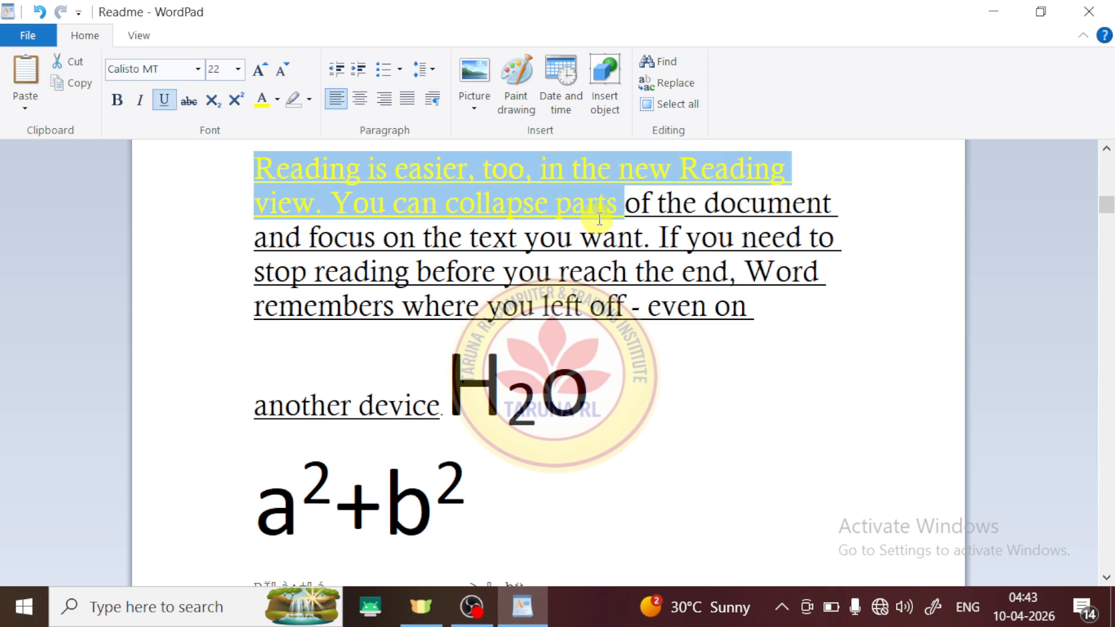
pyautogui.click(279, 107)
pyautogui.click(258, 125)
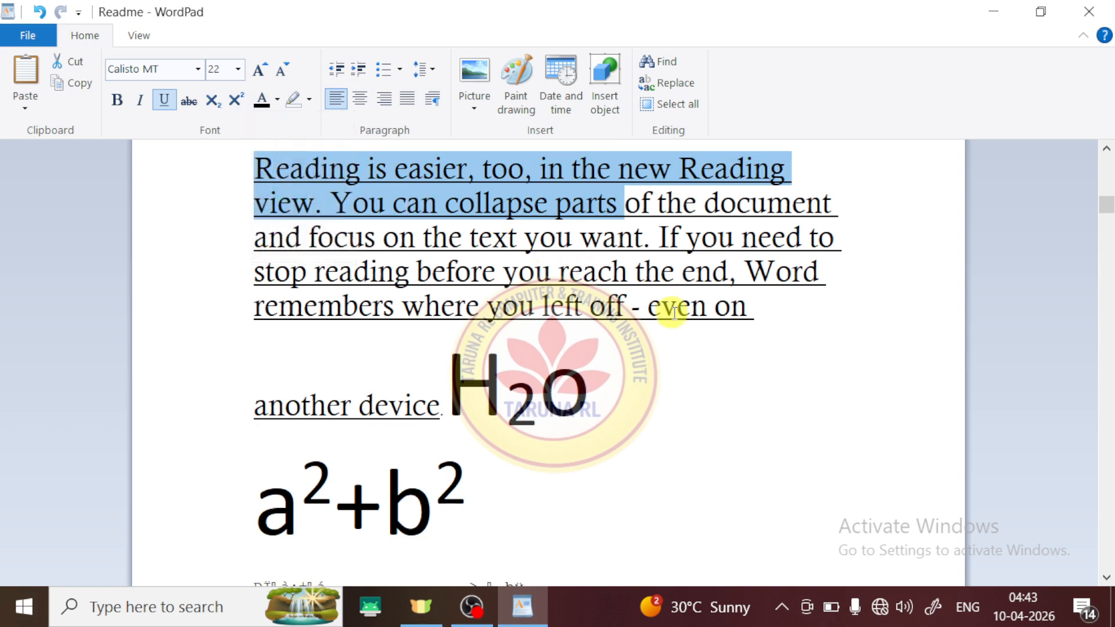
pyautogui.click(684, 344)
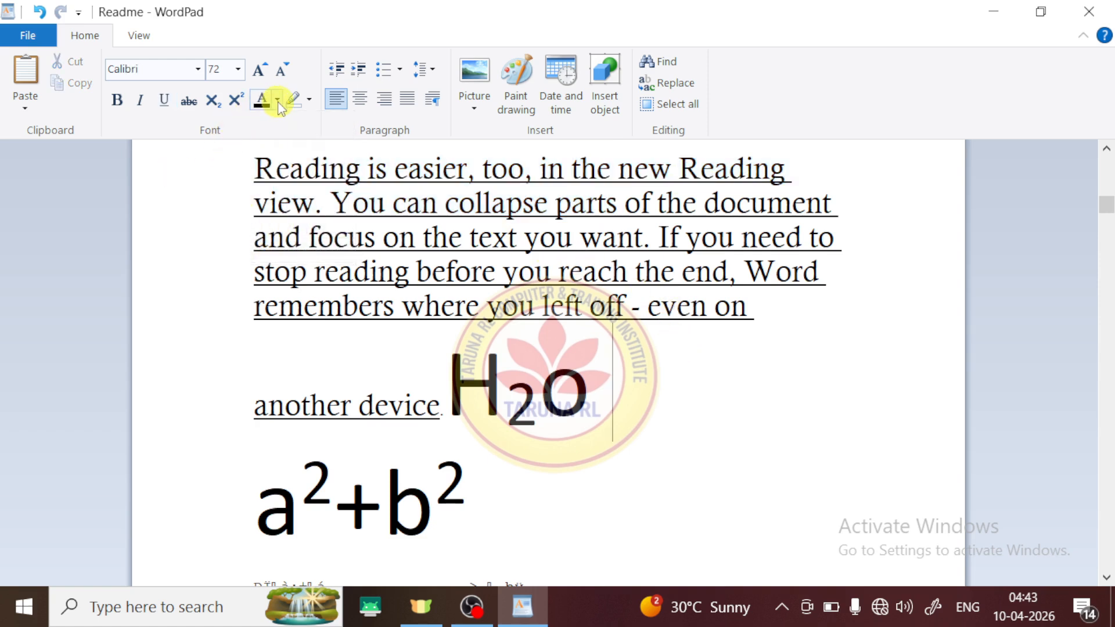
# Choose a deep pink from the extended basic colors and apply it to the text from "Reading is easier" through "stop reading before"
pyautogui.click(278, 101)
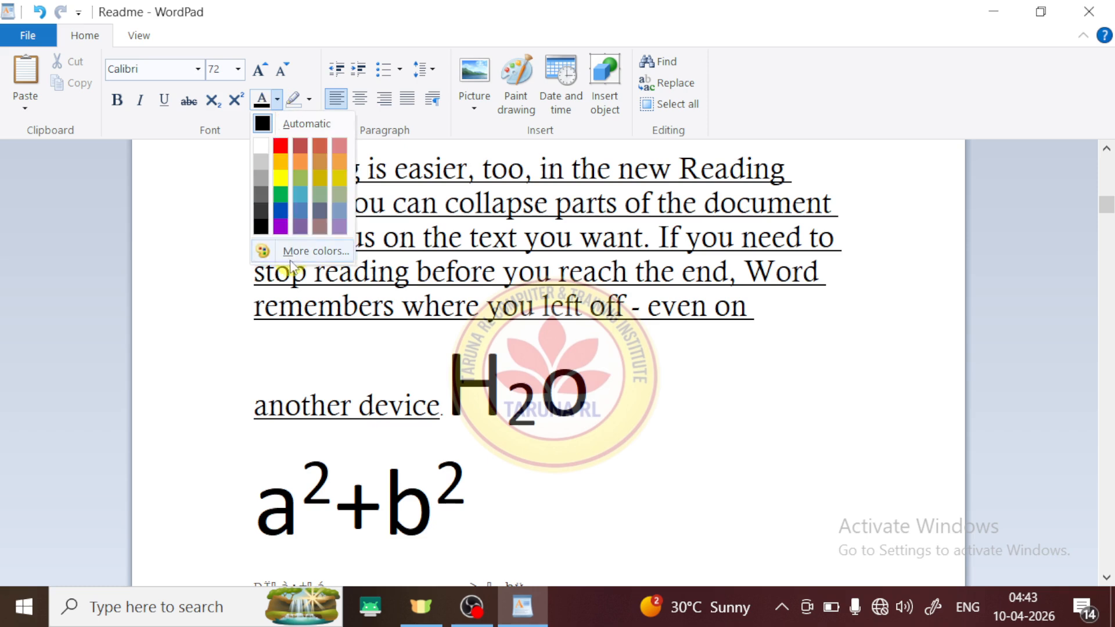
pyautogui.click(316, 254)
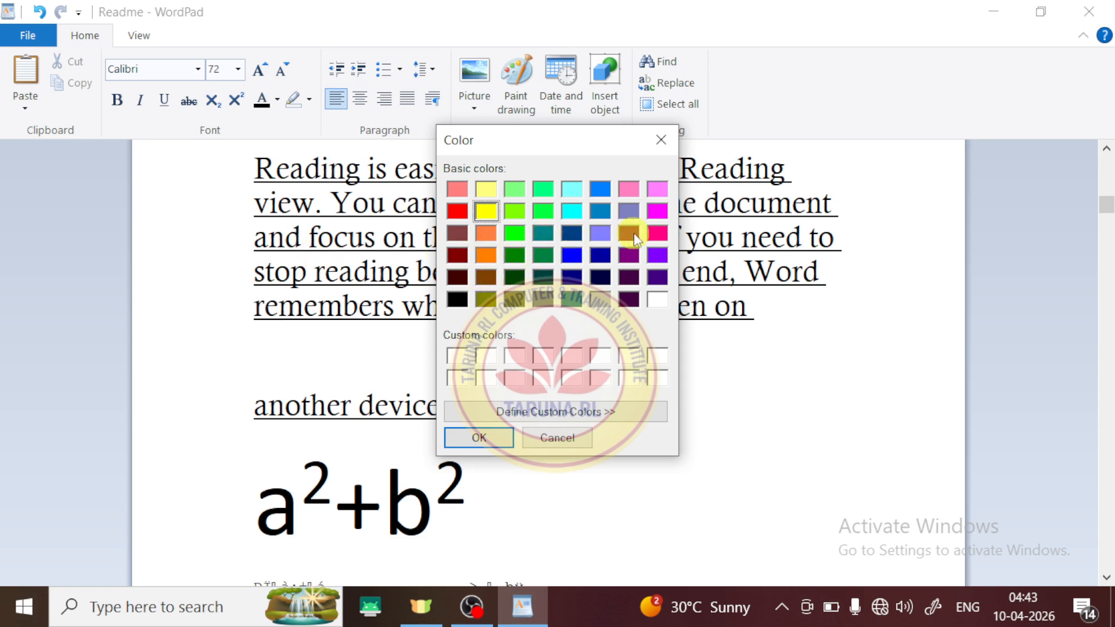
pyautogui.click(653, 234)
pyautogui.click(490, 438)
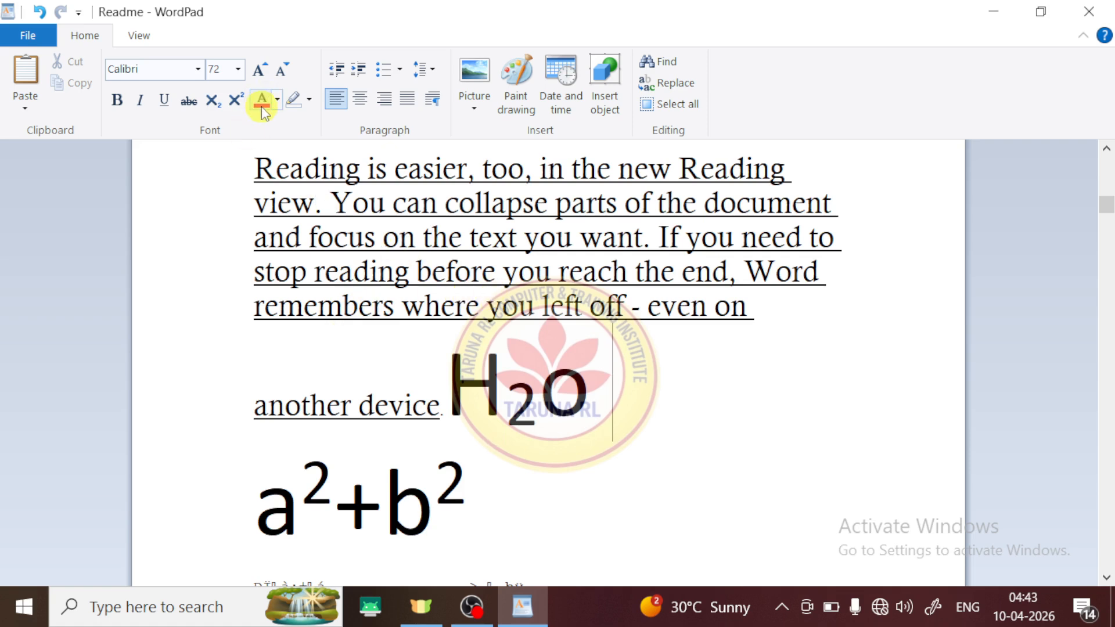
pyautogui.moveTo(256, 174); pyautogui.dragTo(502, 273)
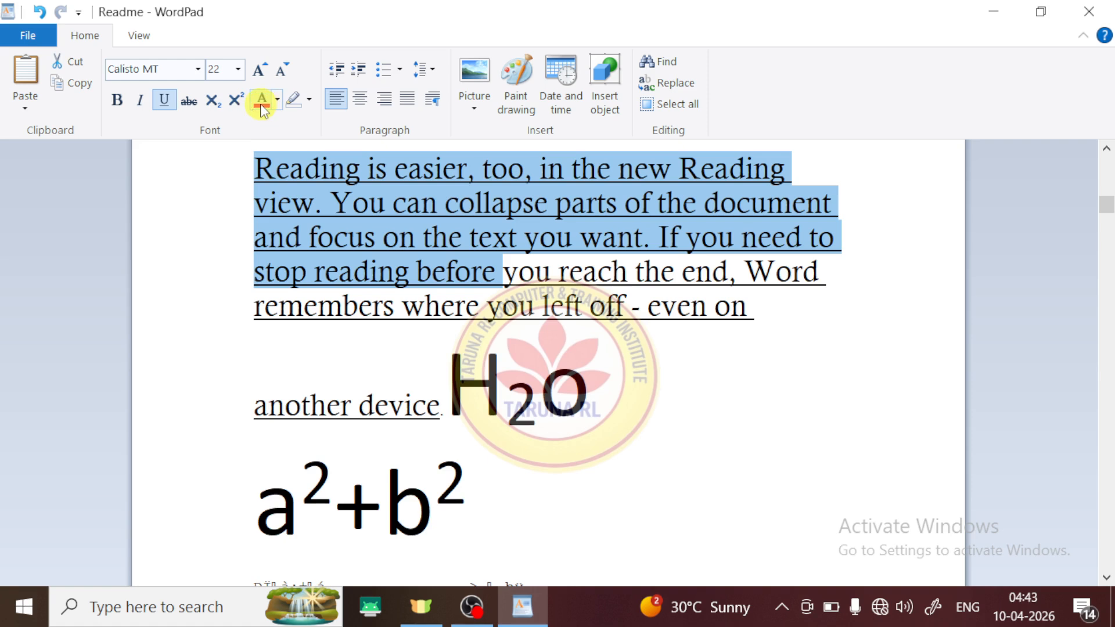
pyautogui.click(262, 105)
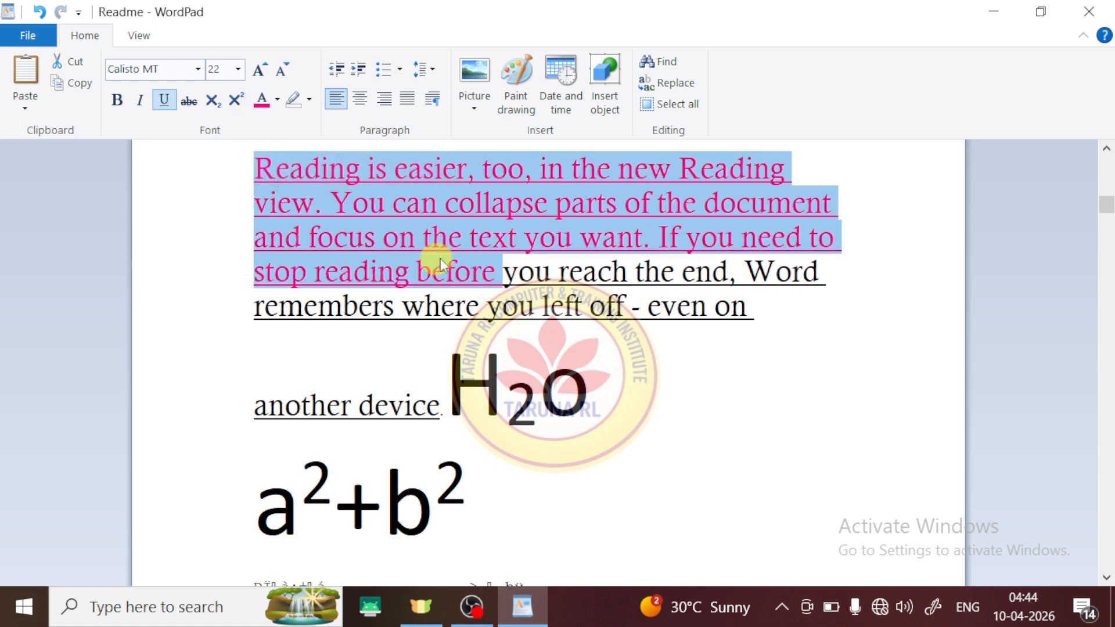
# Return the selected pink text to the Automatic font color and deselect it
pyautogui.click(278, 99)
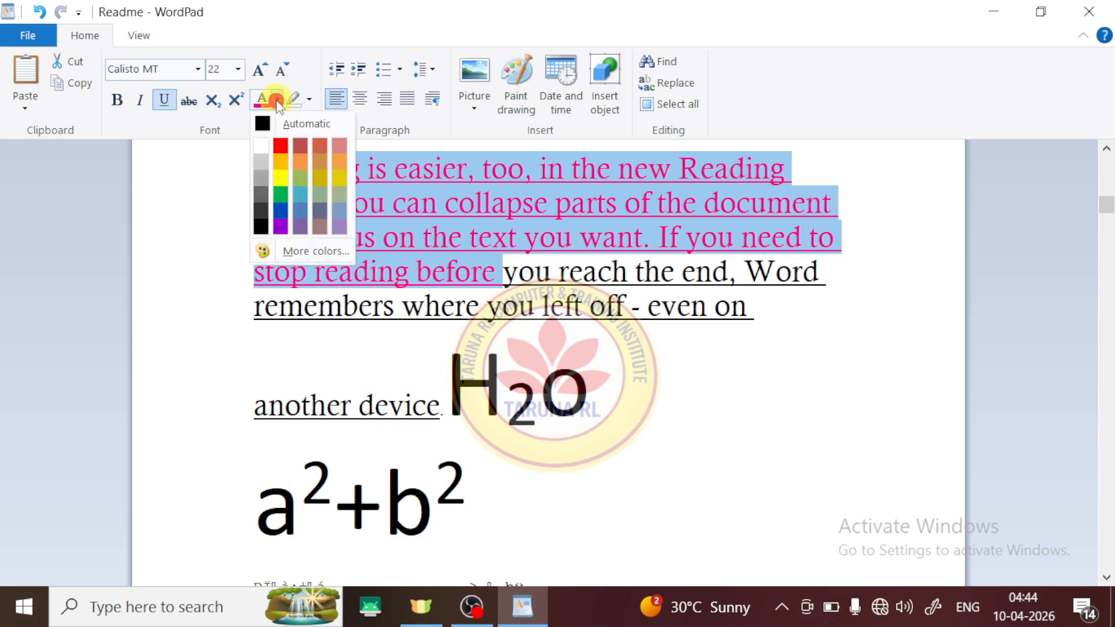
pyautogui.click(259, 124)
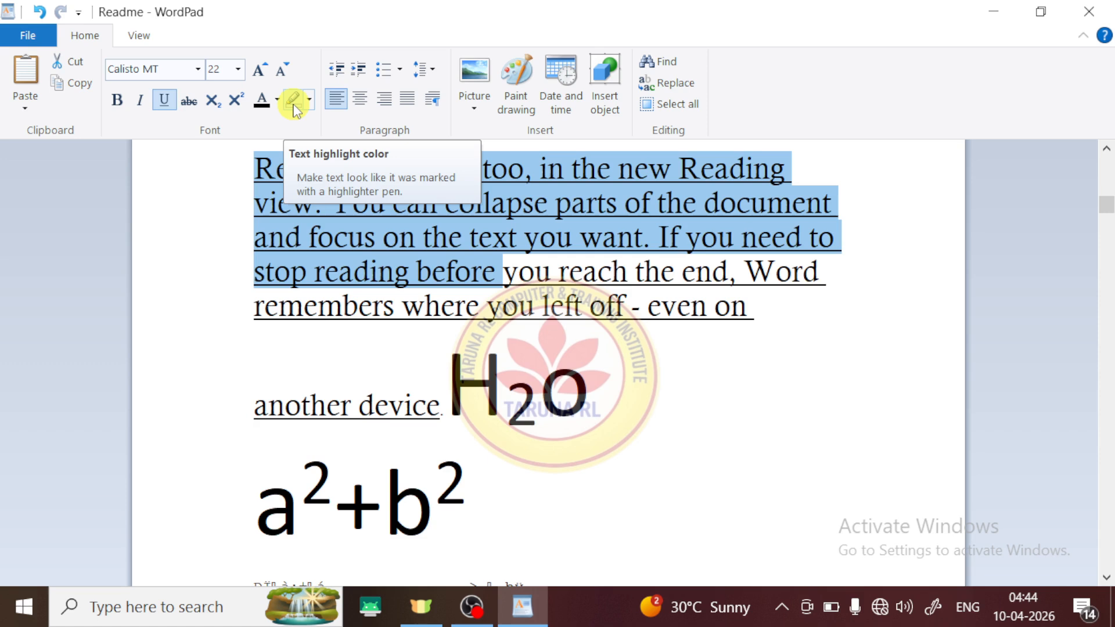
pyautogui.click(528, 336)
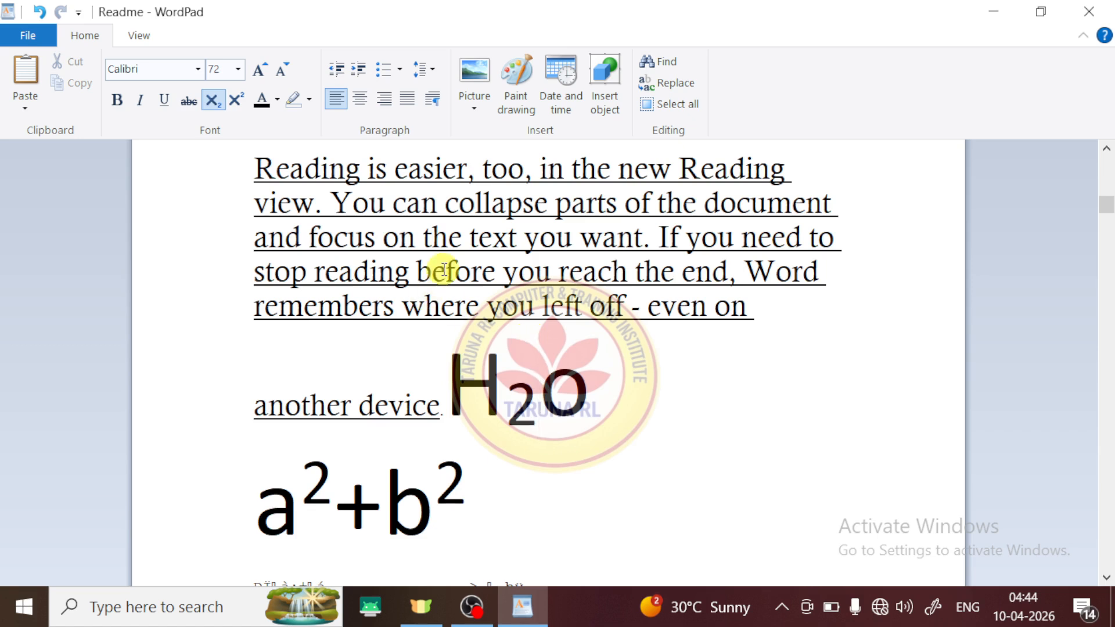
# Highlight the phrase "stop reading before you reach" in bright green and deselect it
pyautogui.click(256, 271)
pyautogui.moveTo(256, 271); pyautogui.dragTo(628, 269)
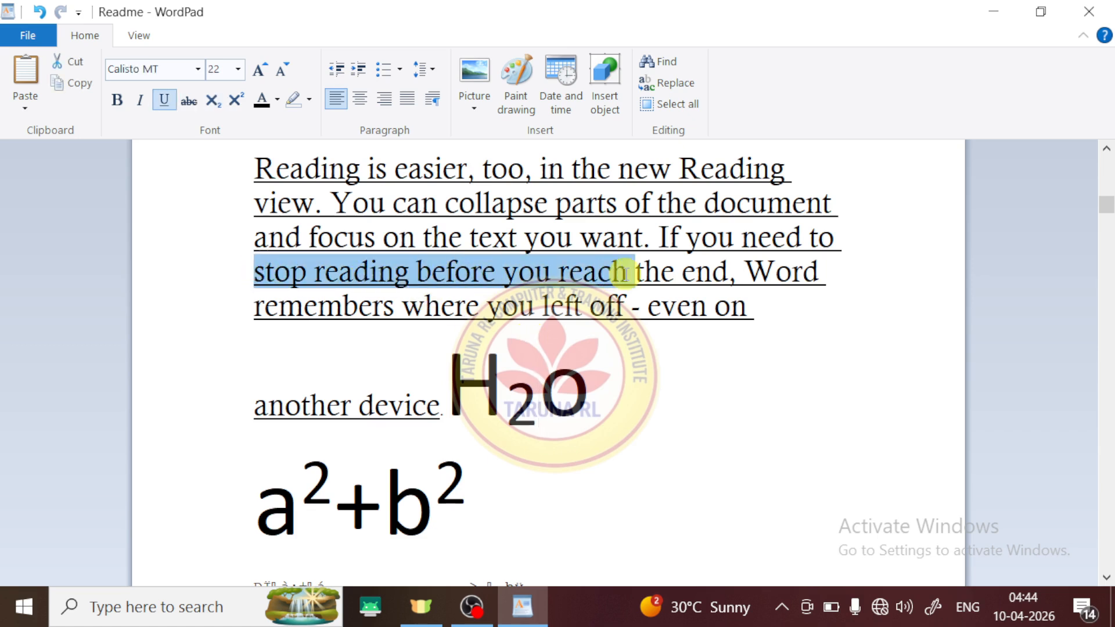
pyautogui.click(309, 100)
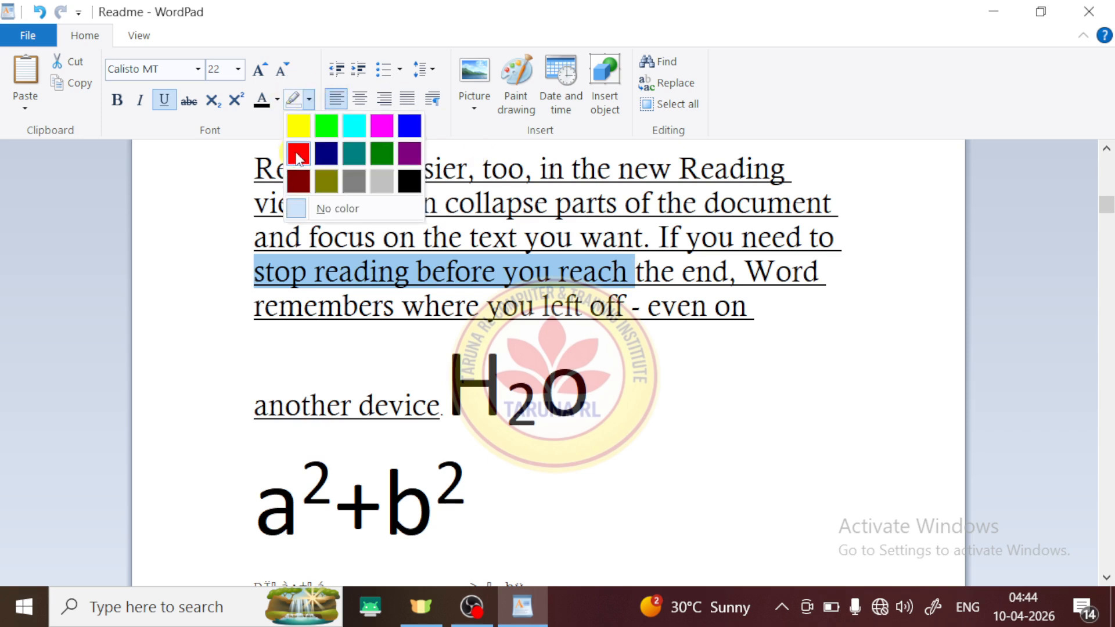
pyautogui.click(325, 132)
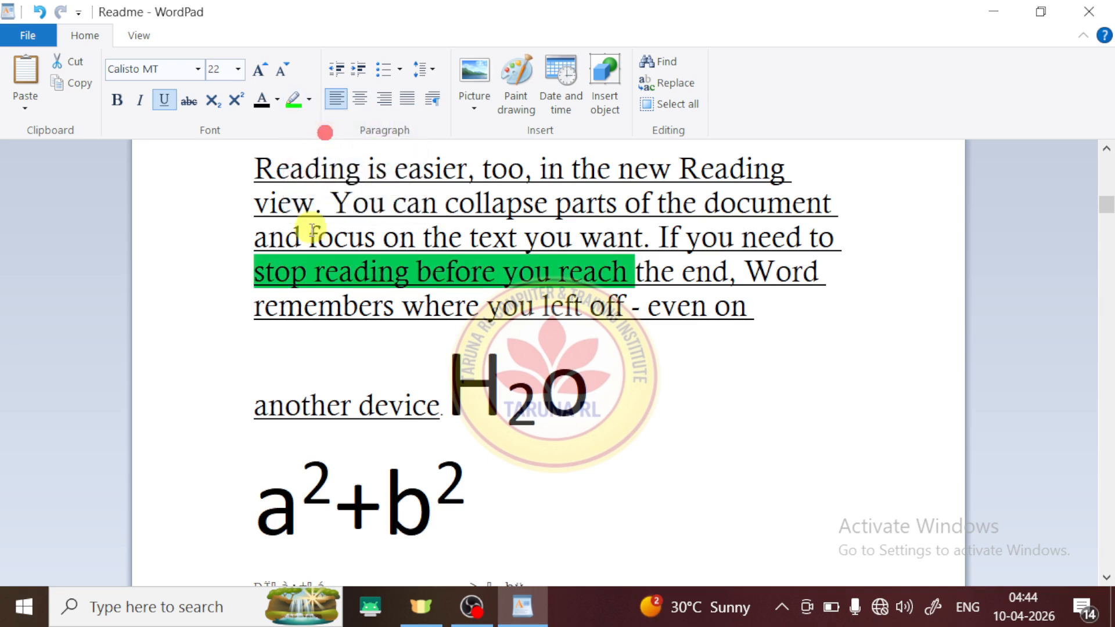
pyautogui.click(504, 341)
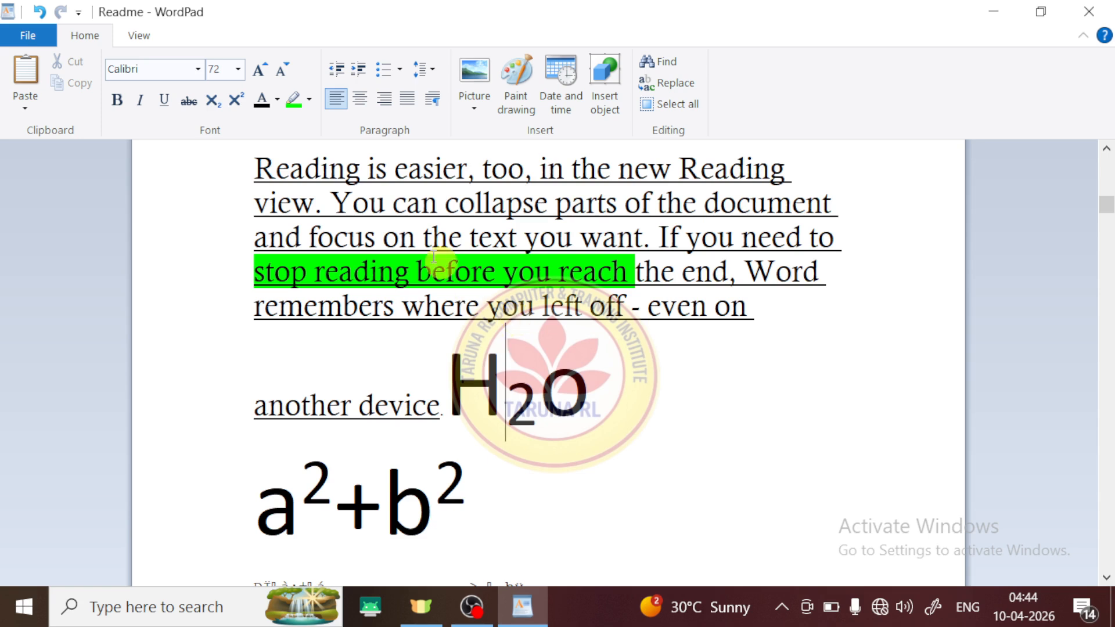
# Change the font color of the highlighted phrase "stop reading before you reach" to red and deselect it
pyautogui.moveTo(256, 270); pyautogui.dragTo(599, 265)
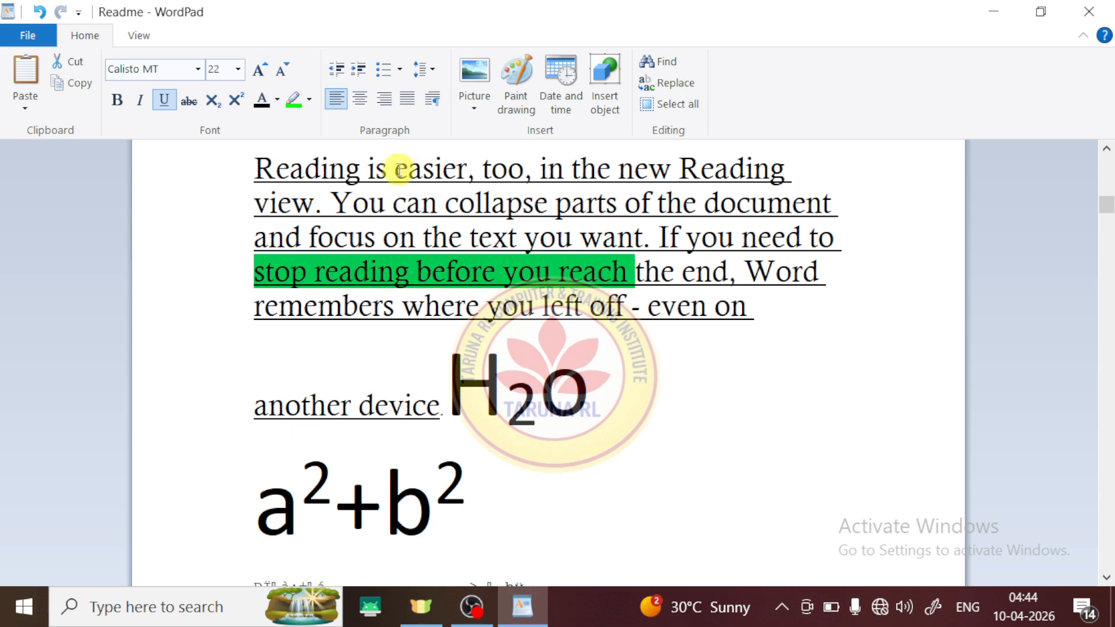
pyautogui.click(279, 103)
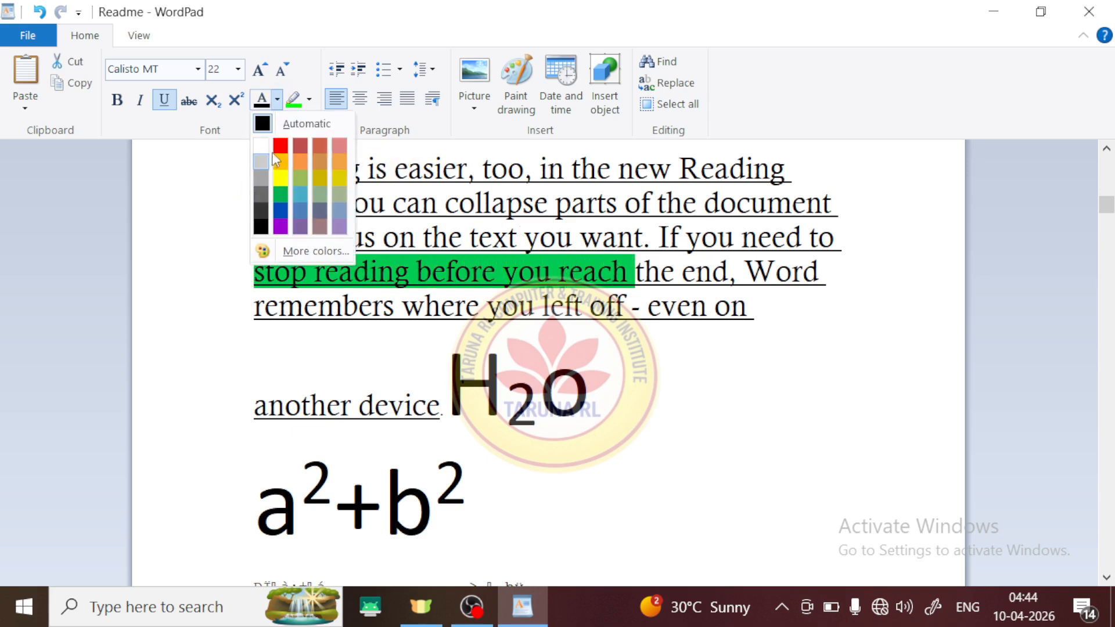
pyautogui.click(306, 154)
pyautogui.click(582, 323)
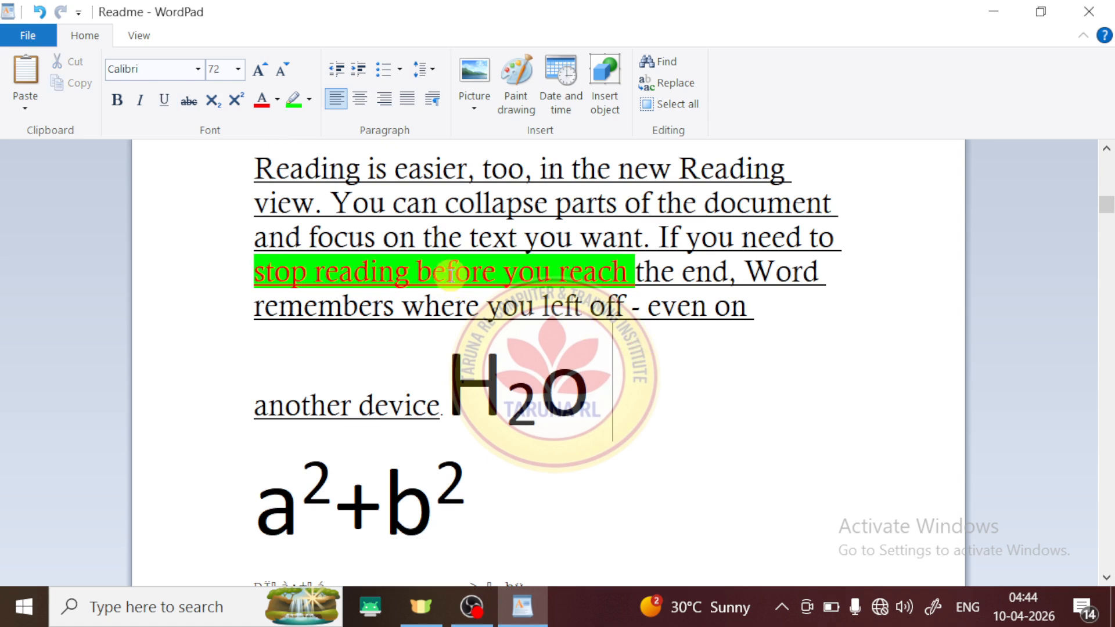
pyautogui.click(310, 100)
pyautogui.click(196, 254)
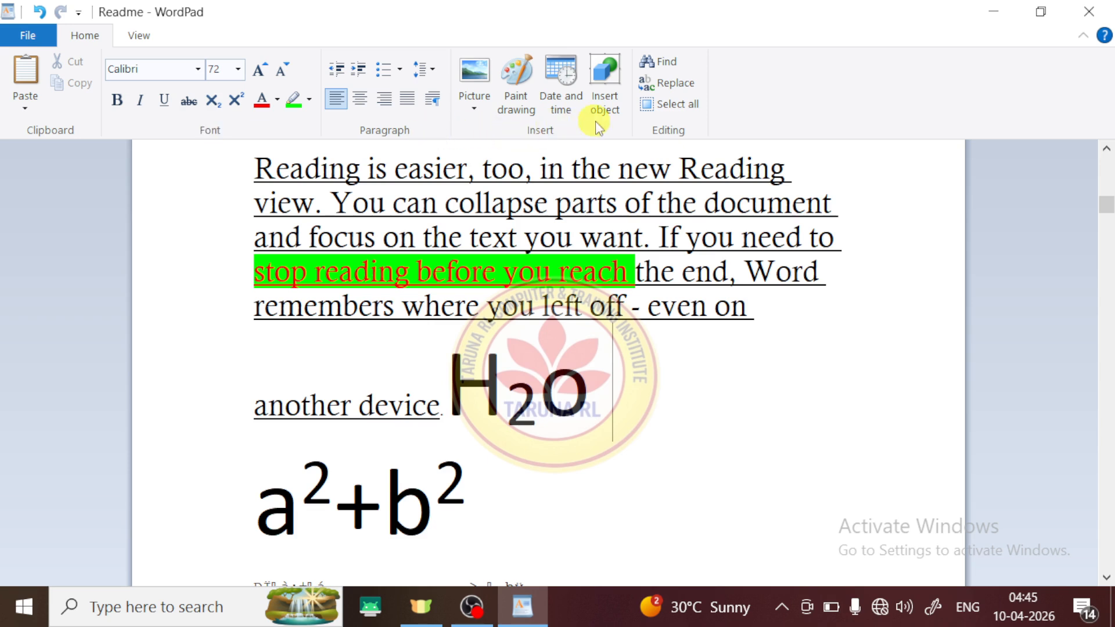
pyautogui.click(155, 43)
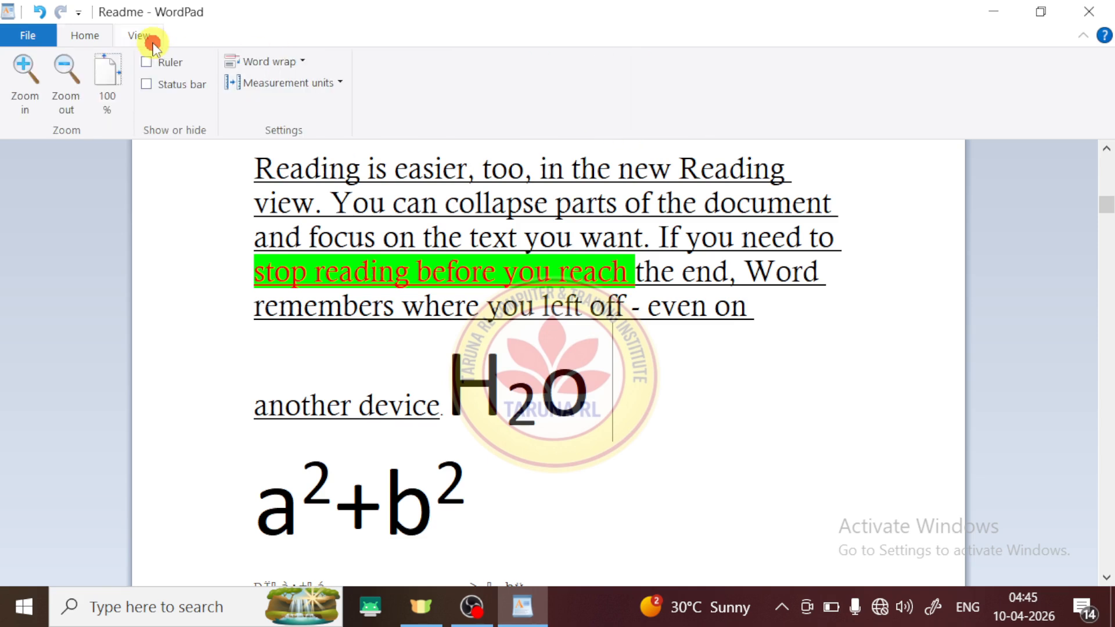
pyautogui.click(99, 37)
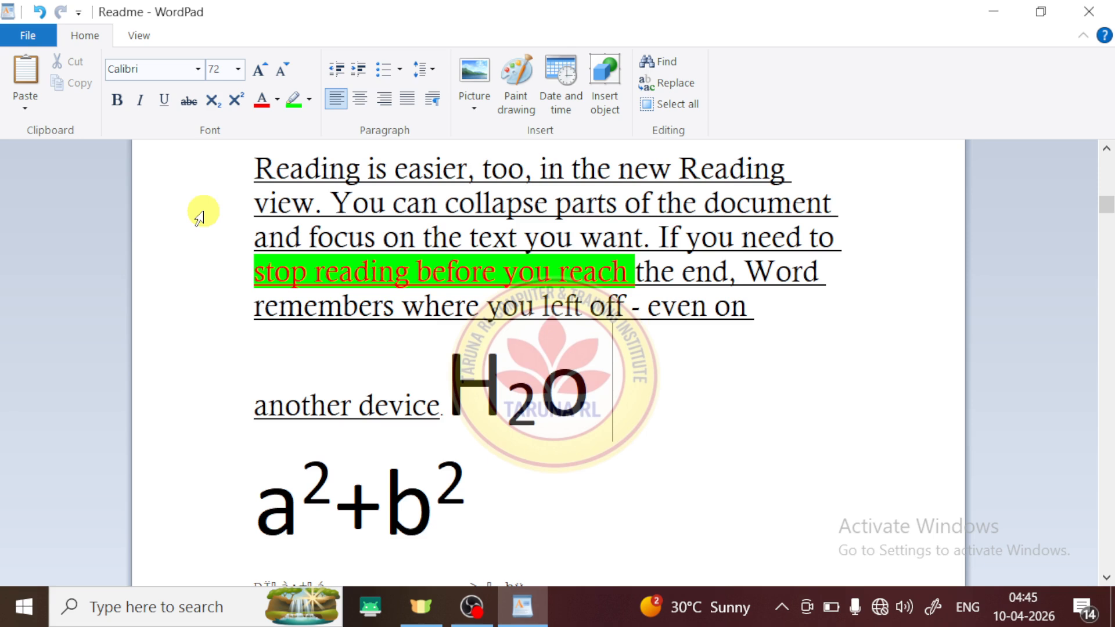